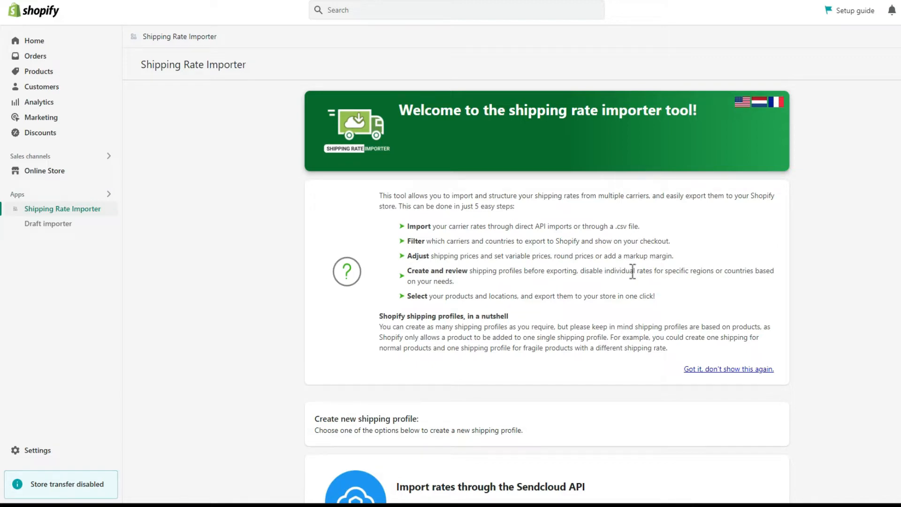
# Start a new shipping profile using the CSV import and download the example CSV file
pyautogui.scroll(-5, 632, 272)
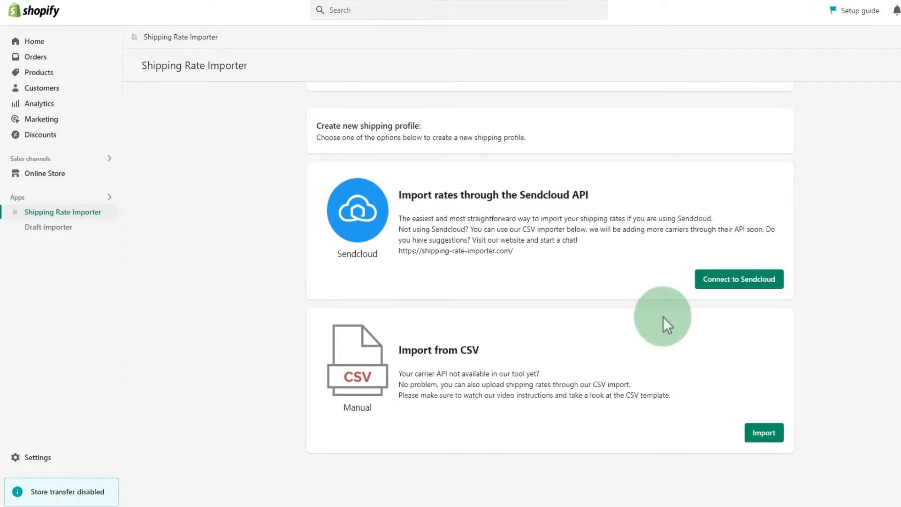
pyautogui.click(764, 434)
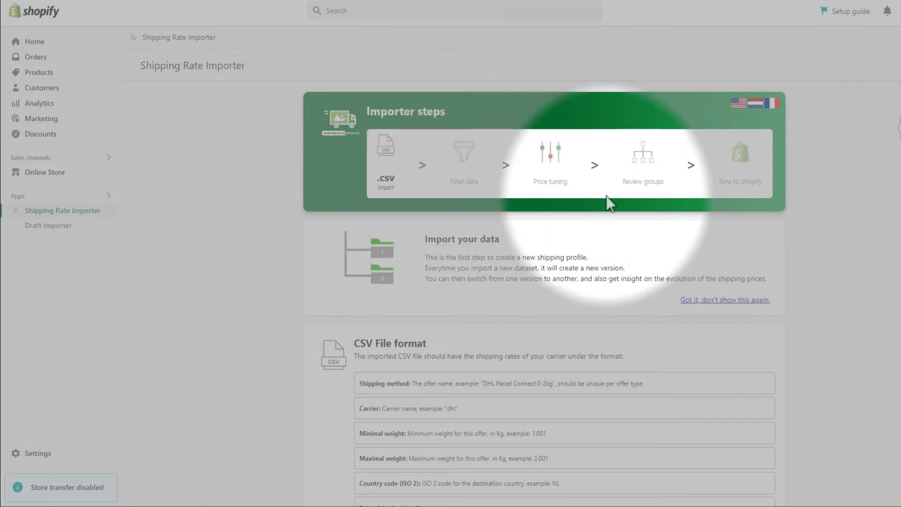
pyautogui.scroll(-1, 451, 254)
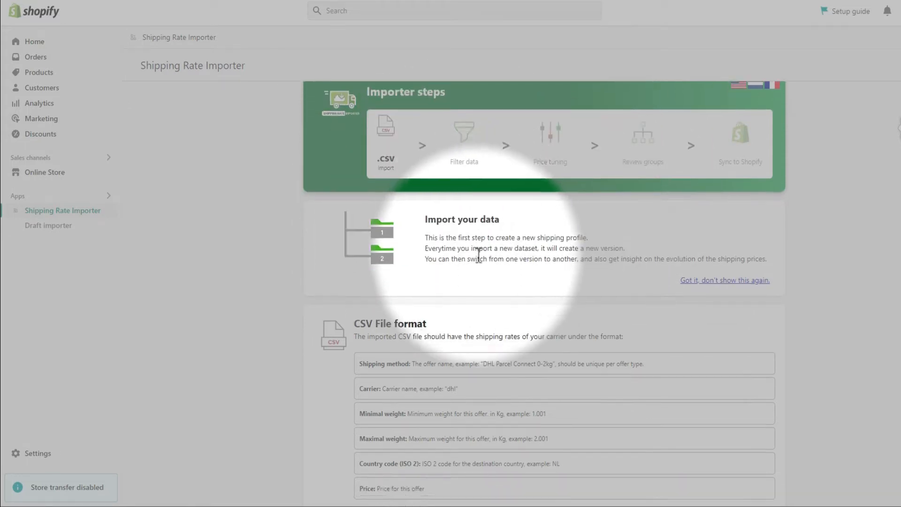
pyautogui.scroll(-4, 478, 256)
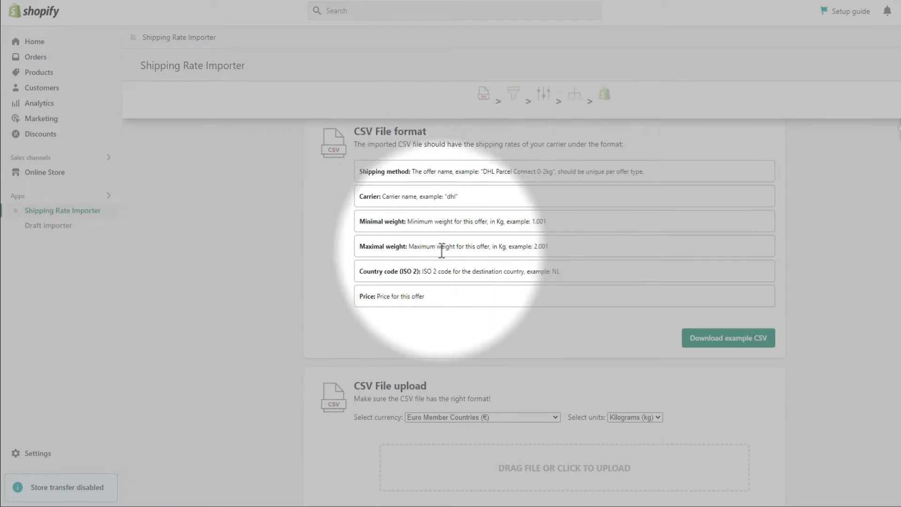
pyautogui.scroll(-2, 487, 371)
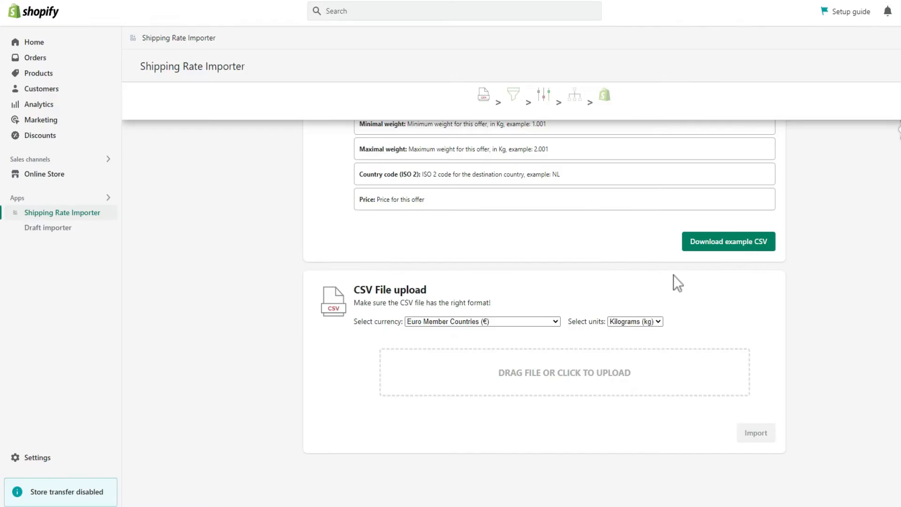
pyautogui.scroll(2, 673, 275)
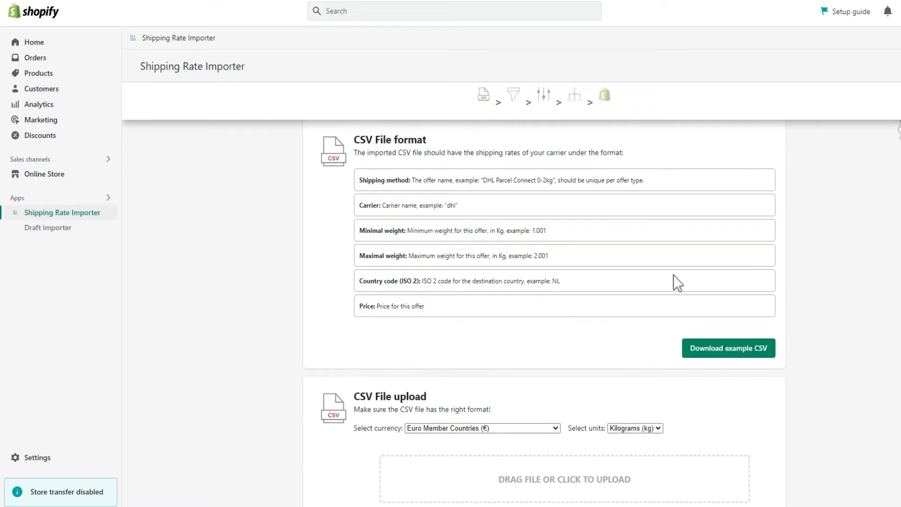
pyautogui.click(738, 350)
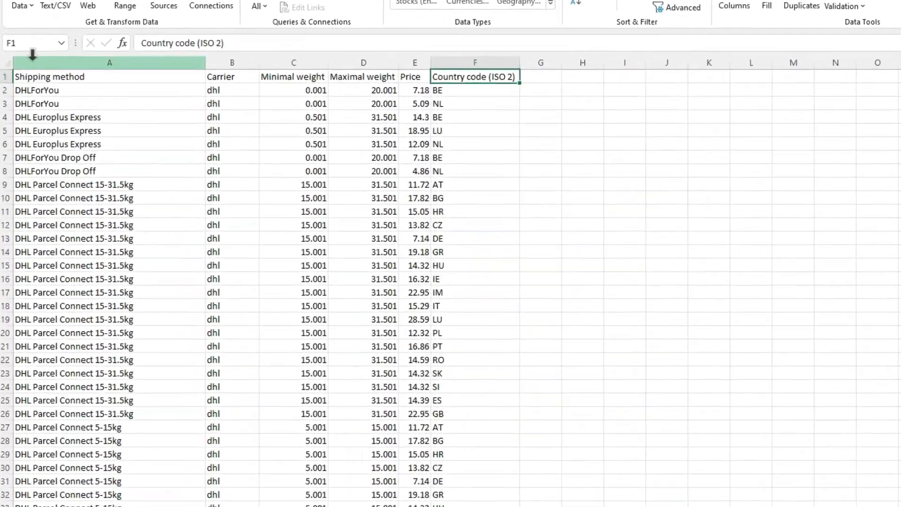
# In Excel, examine the example CSV's shipping method, carrier, minimal weight, maximal weight, price and country code columns
pyautogui.click(29, 76)
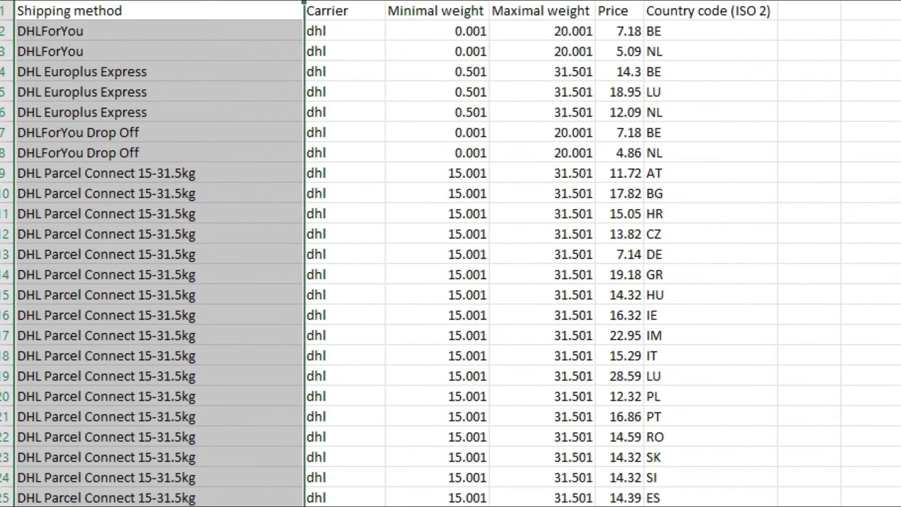
pyautogui.click(335, 2)
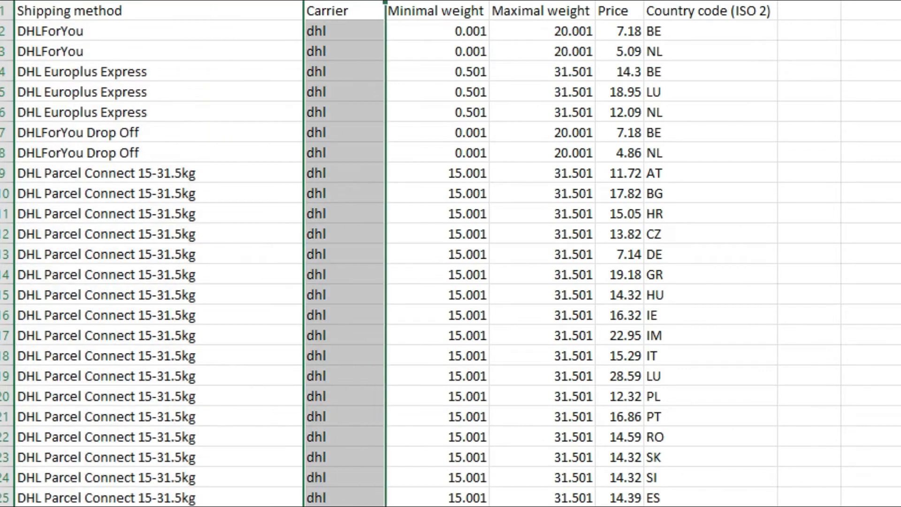
pyautogui.click(437, 2)
pyautogui.click(544, 2)
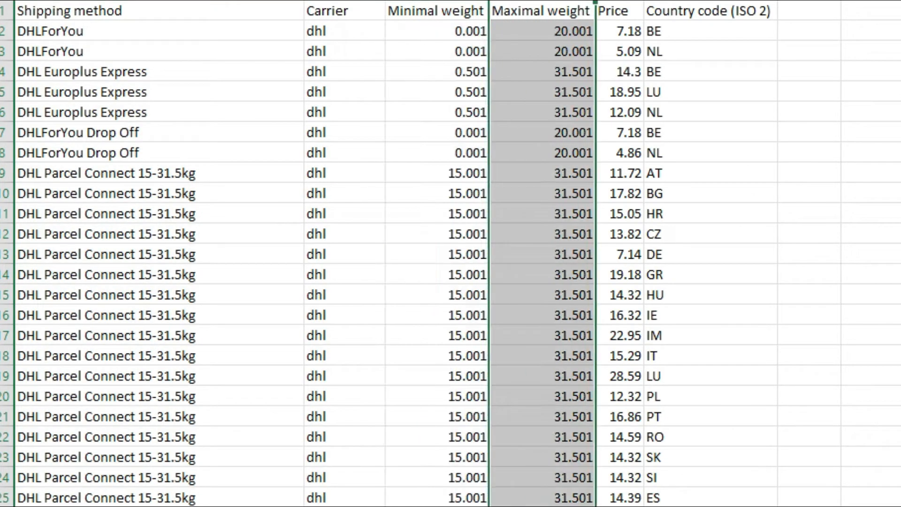
pyautogui.click(620, 2)
pyautogui.click(711, 2)
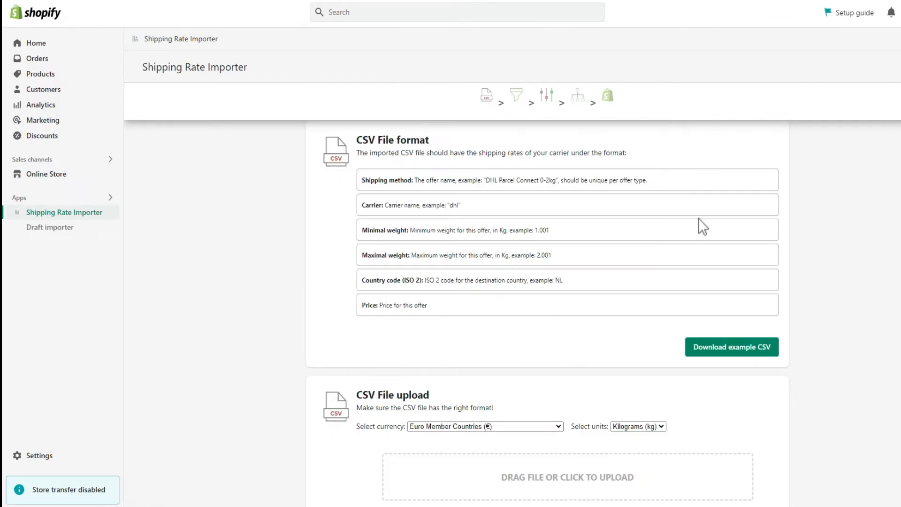
# Back in Shopify, import demo-data-importer - kopie.csv with Euro Member Countries (€) as currency and Kilograms (kg) as units
pyautogui.scroll(-2, 698, 230)
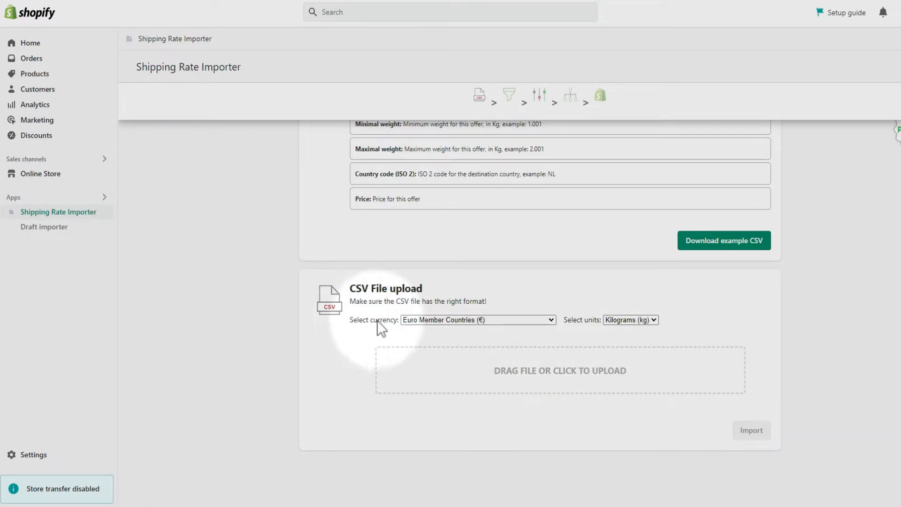
pyautogui.click(624, 321)
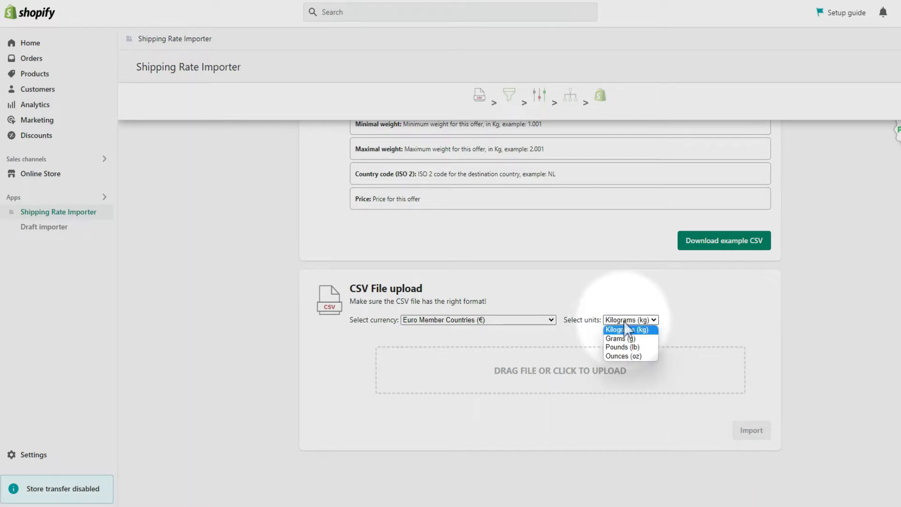
pyautogui.click(623, 321)
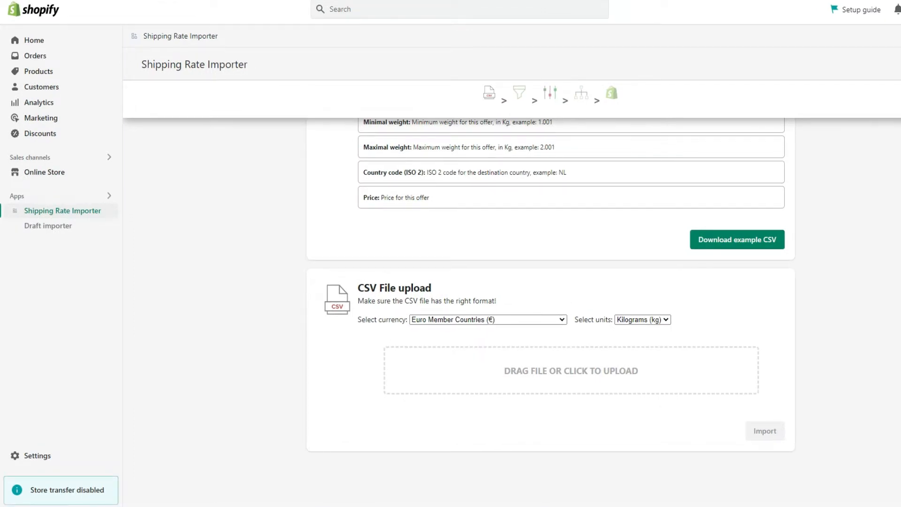
pyautogui.moveTo(689, 301); pyautogui.dragTo(561, 377)
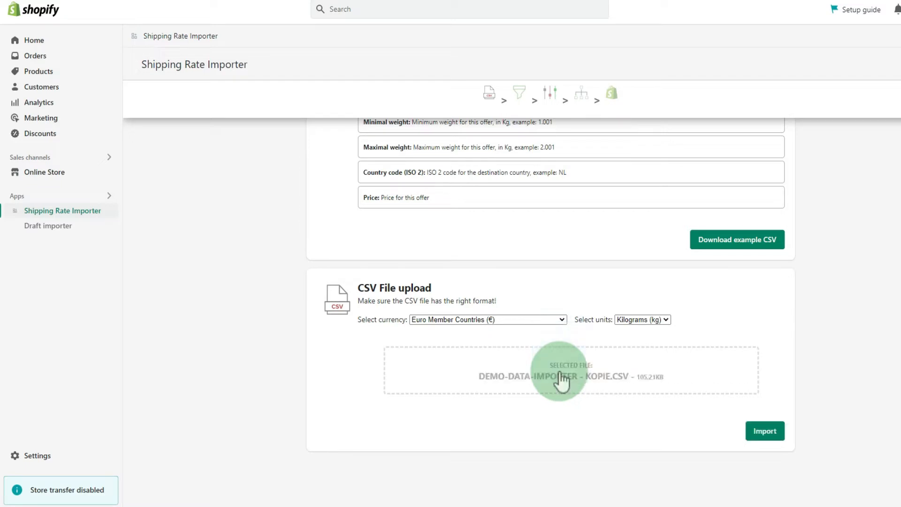
pyautogui.click(761, 431)
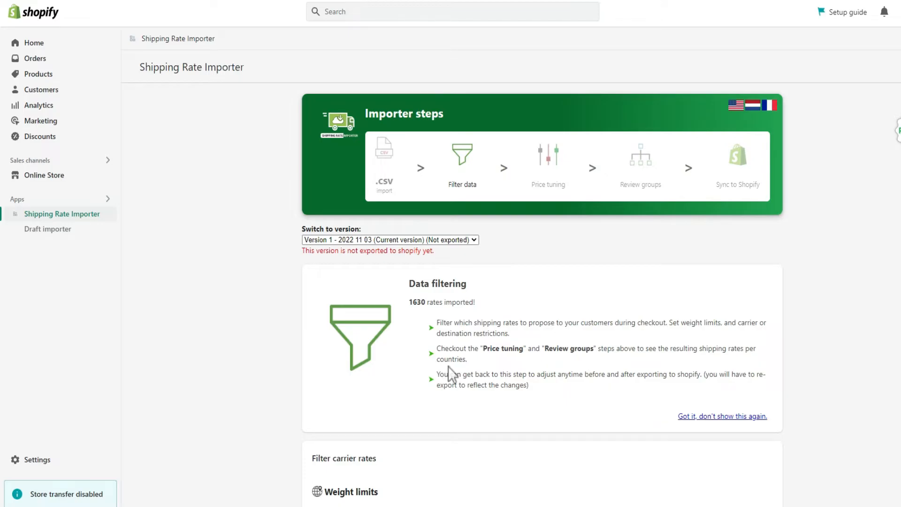
# Set the maximum weight limit for the carrier rates to 10 kg and save it
pyautogui.scroll(-5, 449, 367)
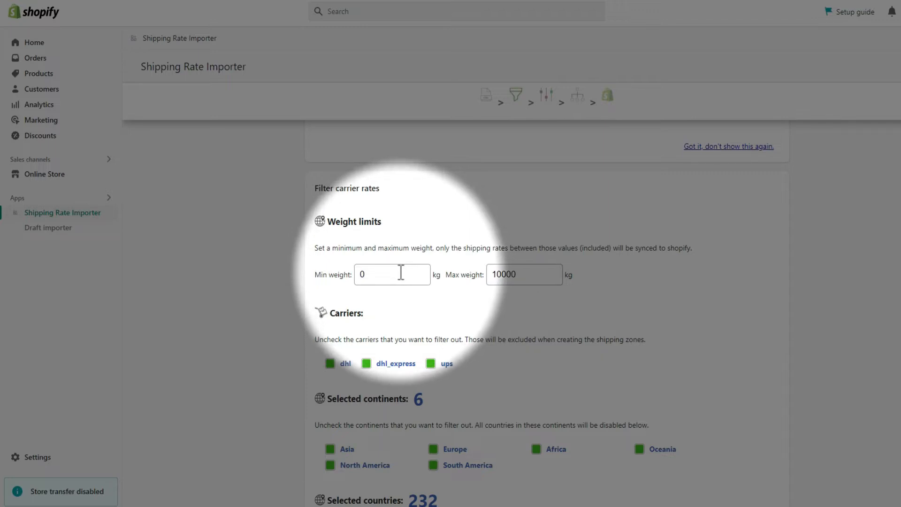
pyautogui.scroll(-2, 402, 272)
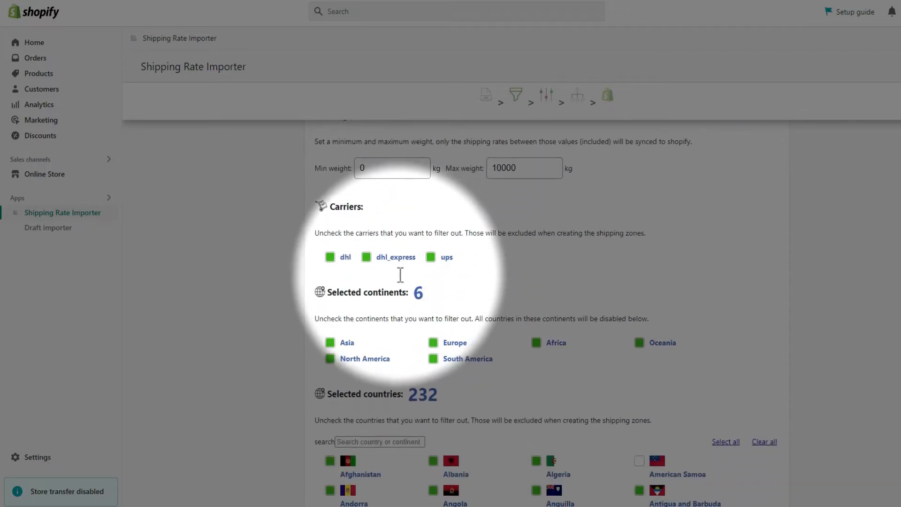
pyautogui.scroll(-4, 413, 323)
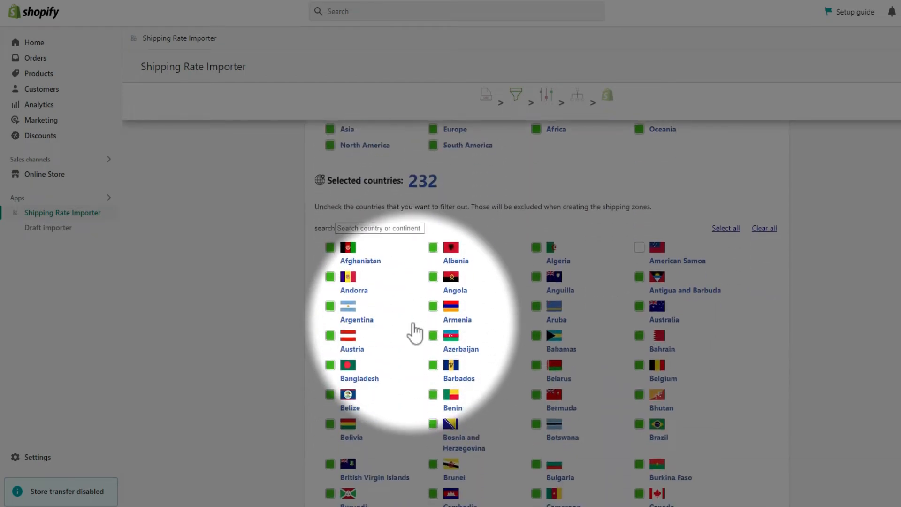
pyautogui.scroll(9, 414, 324)
pyautogui.scroll(-2, 413, 333)
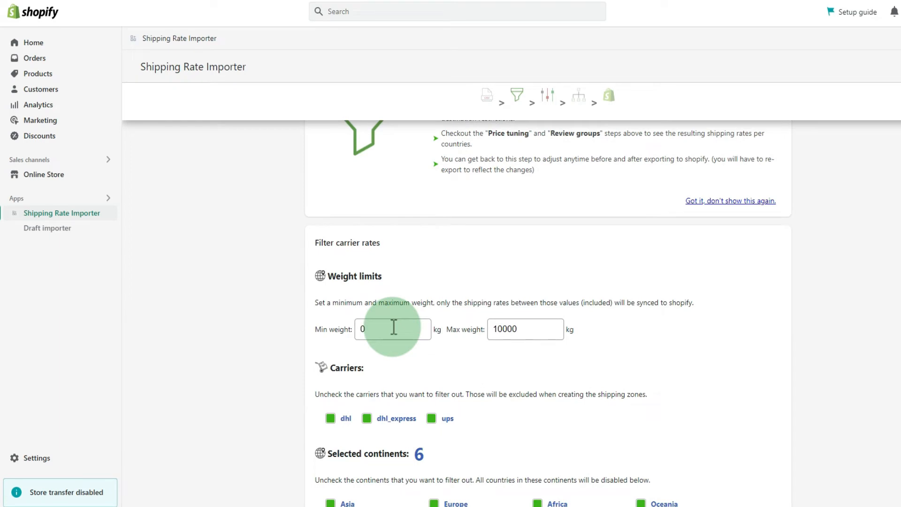
pyautogui.moveTo(393, 327); pyautogui.dragTo(353, 330)
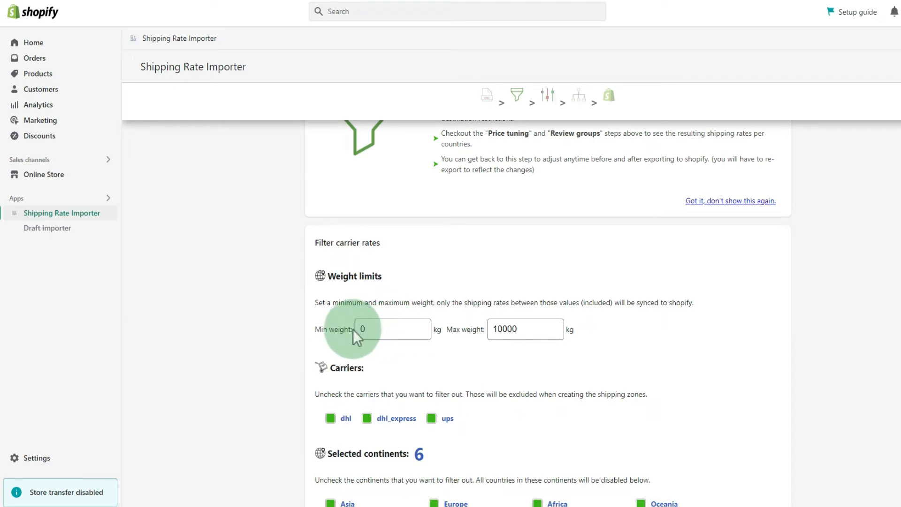
pyautogui.press('Tab')
pyautogui.write('10')
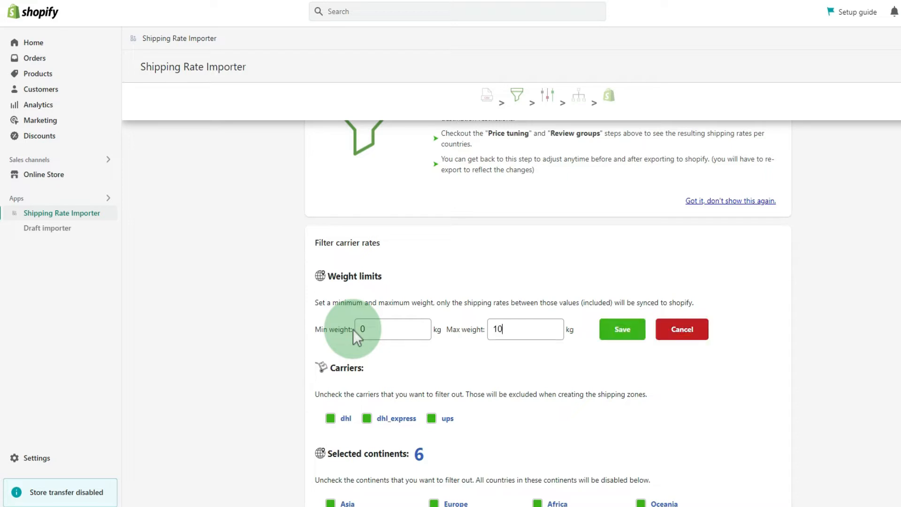
pyautogui.click(624, 337)
# Exclude Asia, North America, South America, Africa and Oceania from the continents so only Europe stays selected
pyautogui.scroll(-4, 624, 342)
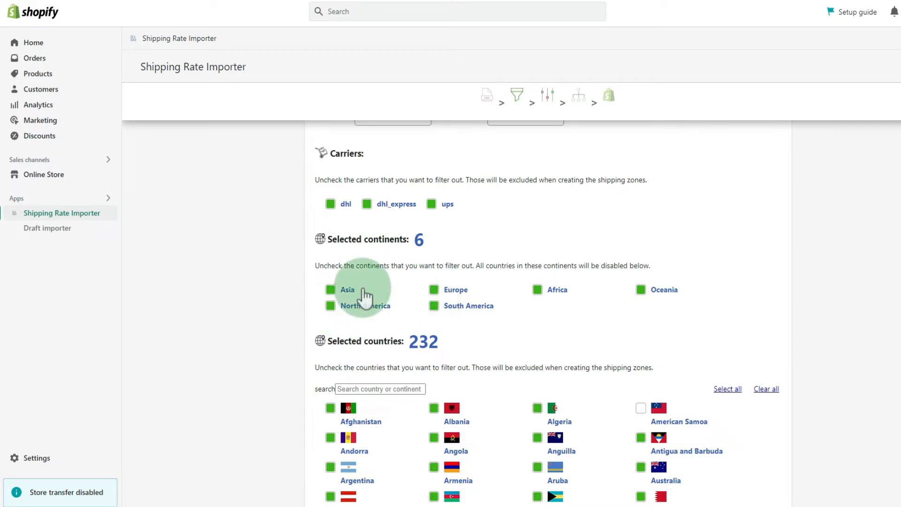
pyautogui.click(337, 290)
pyautogui.click(339, 306)
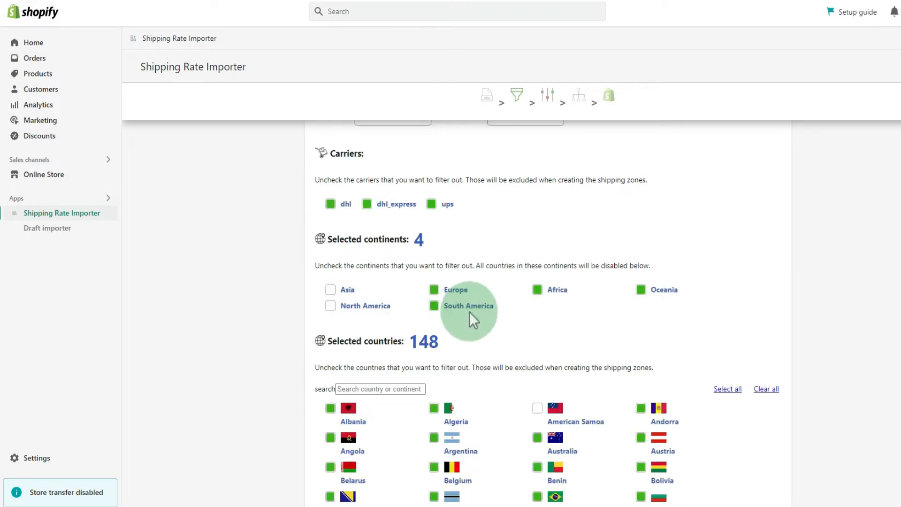
pyautogui.click(469, 310)
pyautogui.click(545, 296)
pyautogui.click(657, 298)
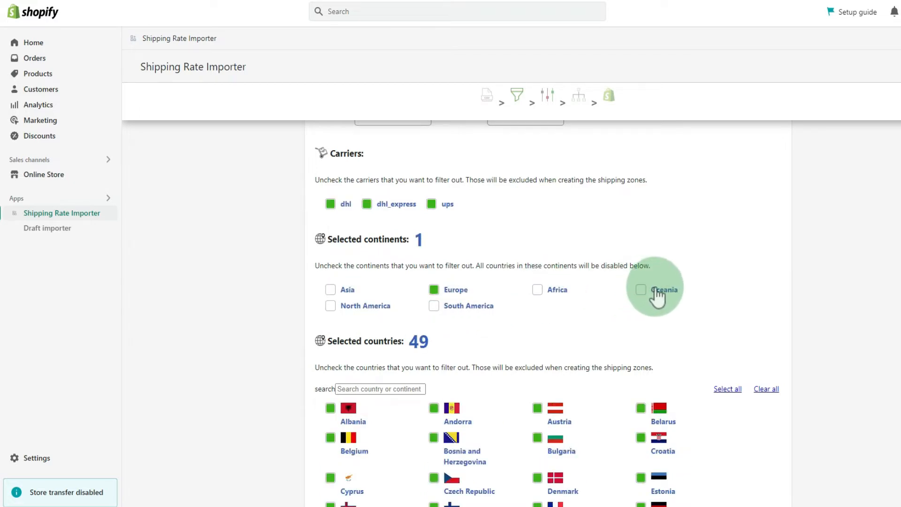
# Try limiting the country selection to Bulgaria and Andorra, and restore it to all listed countries
pyautogui.scroll(-4, 657, 305)
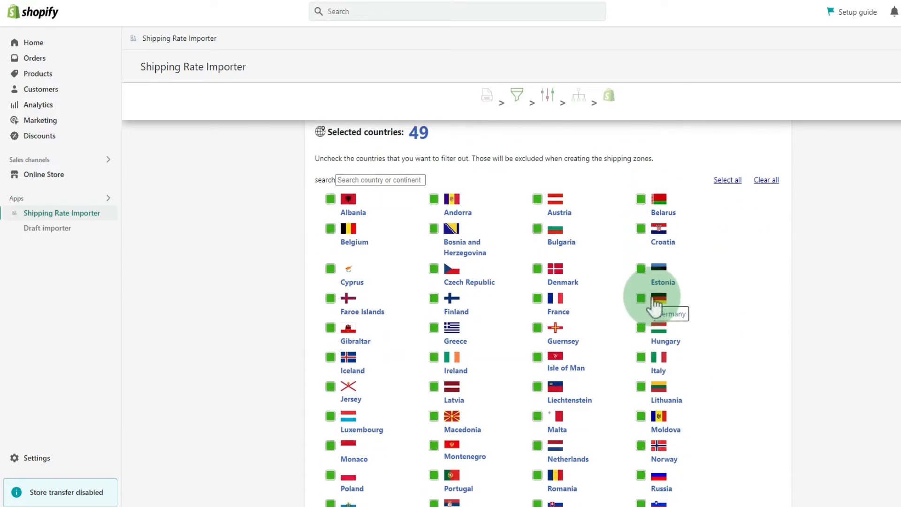
pyautogui.scroll(1, 655, 308)
pyautogui.click(772, 226)
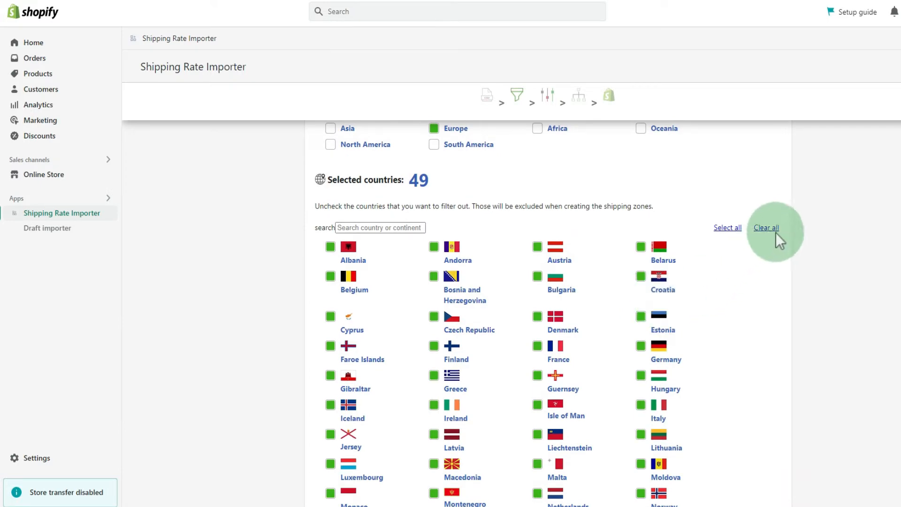
pyautogui.click(538, 277)
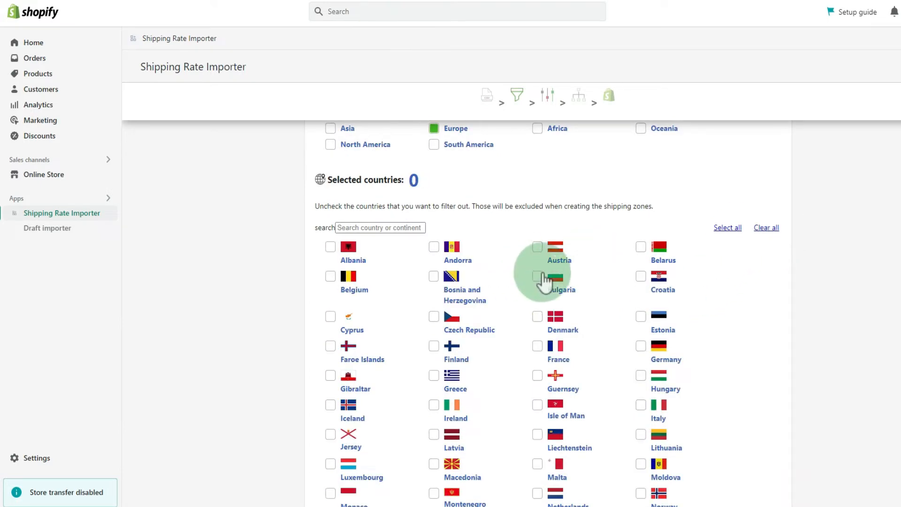
pyautogui.click(434, 248)
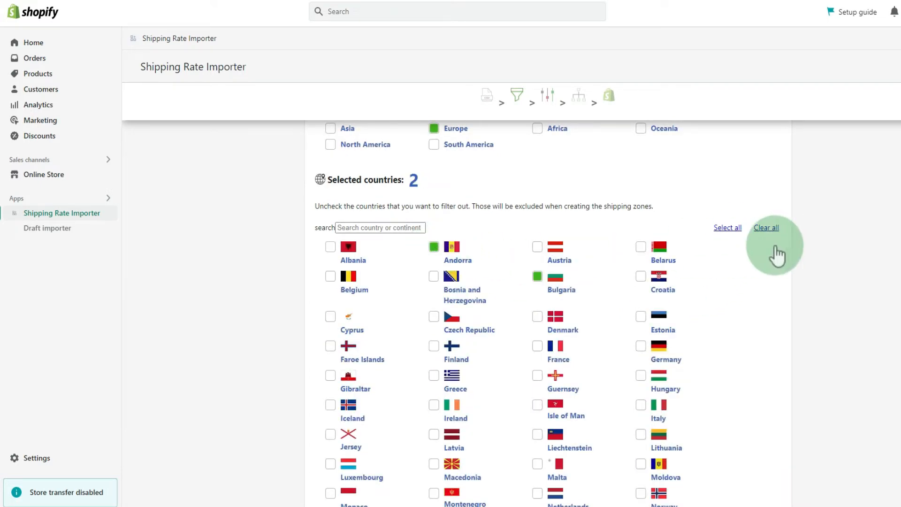
pyautogui.click(728, 228)
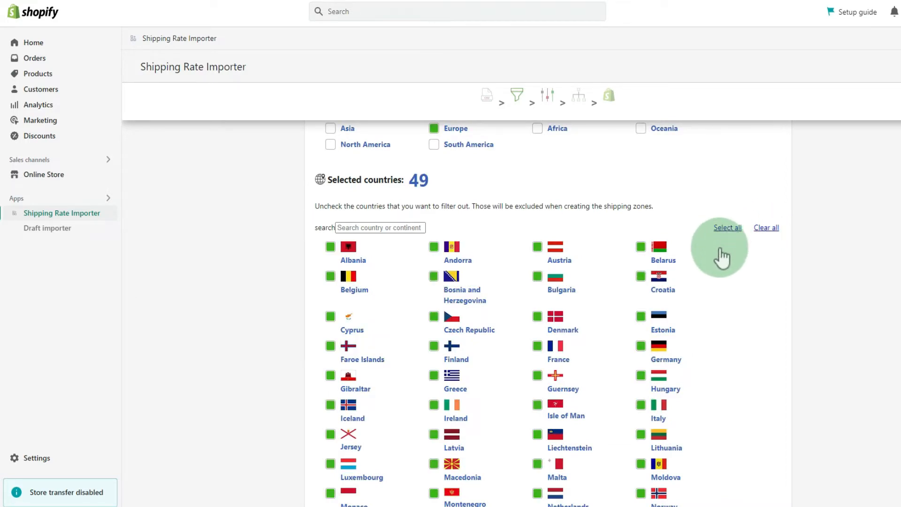
# Review the weight limit, carrier, continent and country filters on the data filtering page
pyautogui.scroll(-5, 709, 244)
pyautogui.scroll(15, 709, 244)
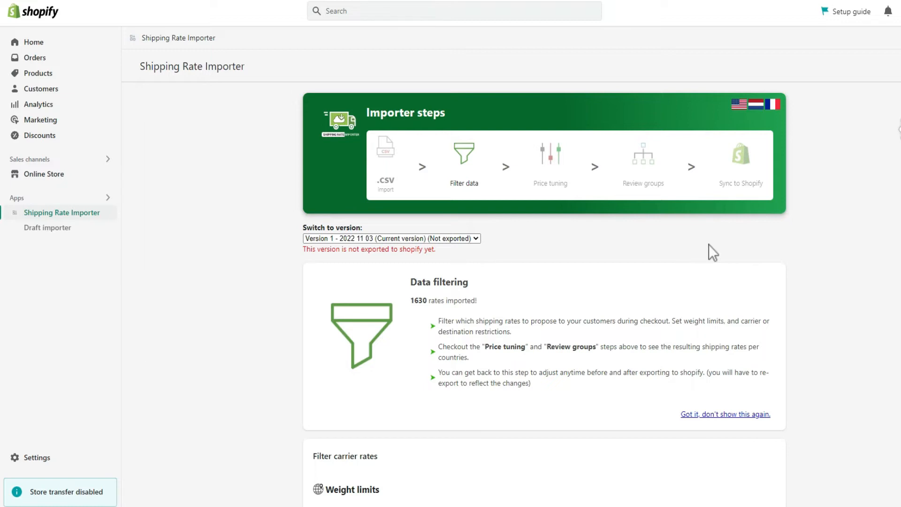
pyautogui.scroll(-5, 706, 249)
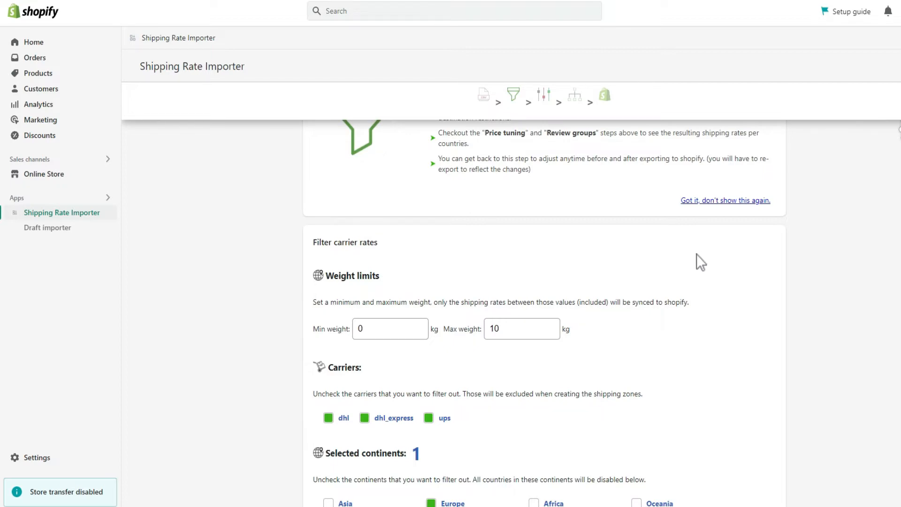
pyautogui.scroll(-4, 697, 255)
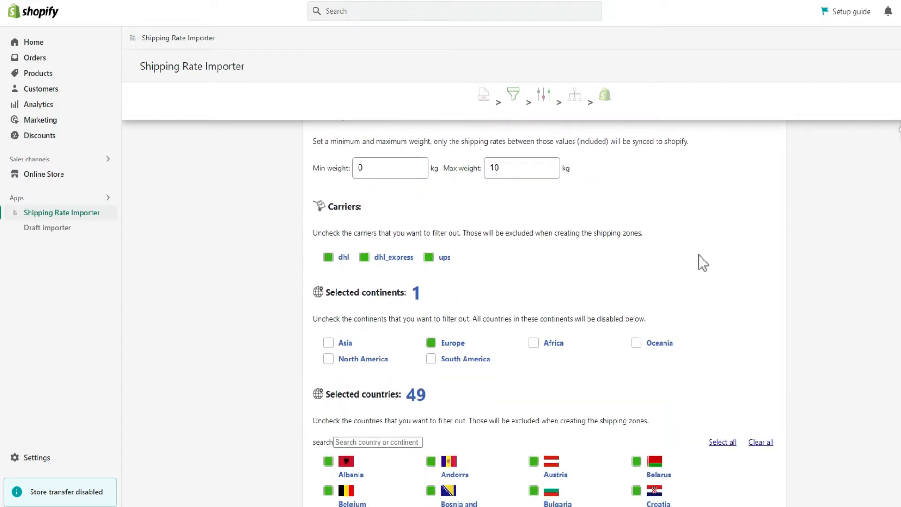
pyautogui.scroll(8, 698, 255)
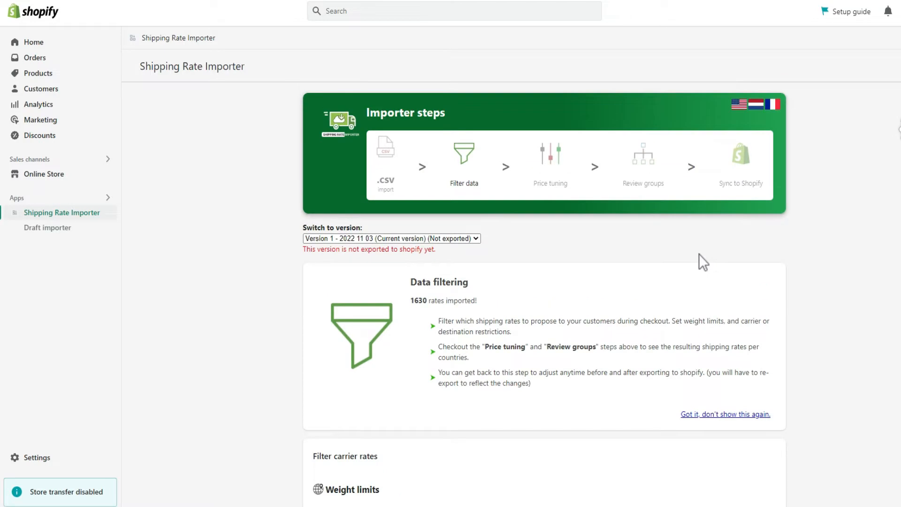
pyautogui.click(705, 257)
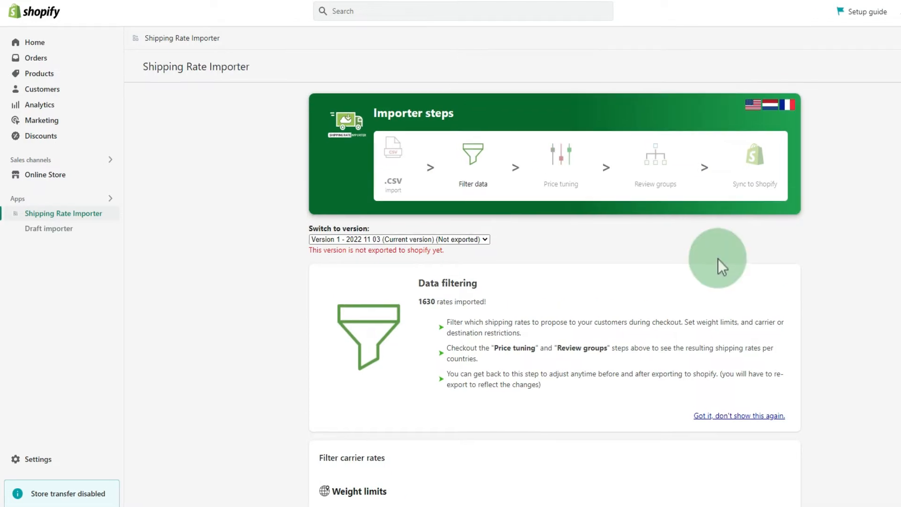
# Go to price tuning, set the rounding multiple to 0 EUR and the markup margin to 0 %, and save
pyautogui.click(565, 170)
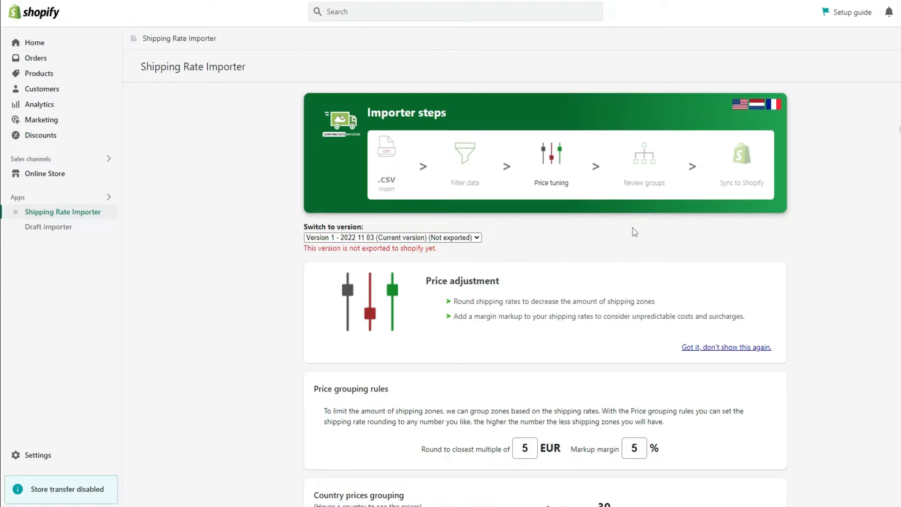
pyautogui.scroll(-1, 635, 232)
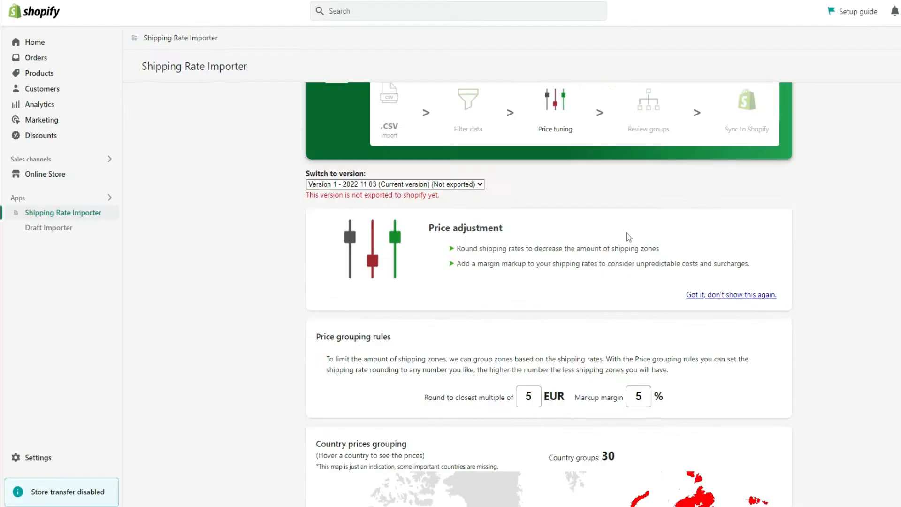
pyautogui.scroll(-3, 628, 235)
pyautogui.doubleClick(524, 301)
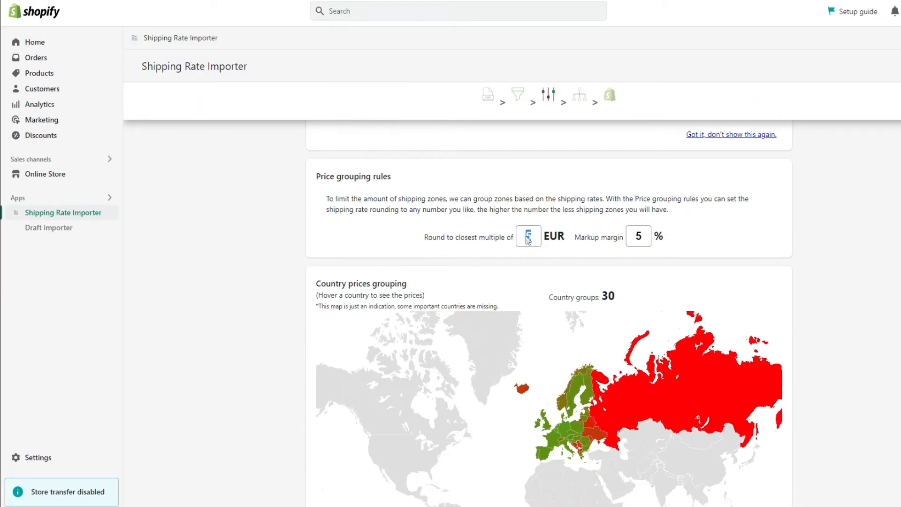
pyautogui.write('0')
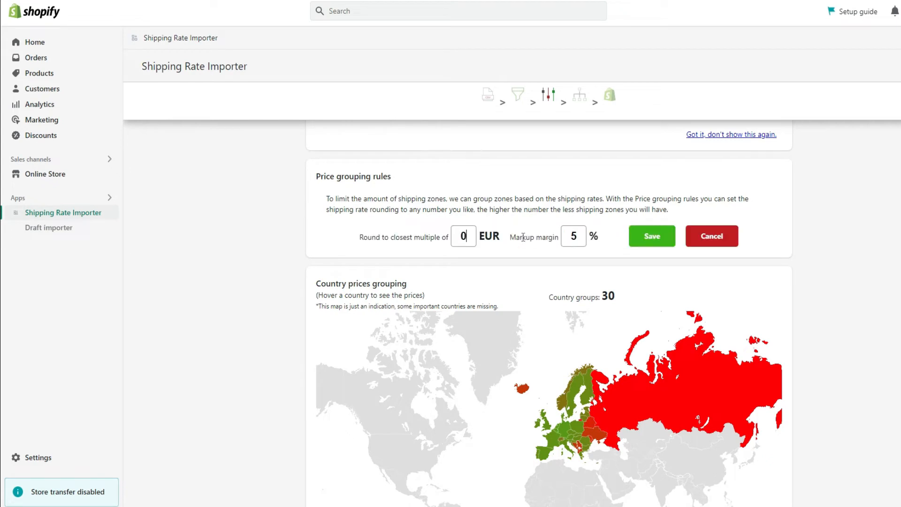
pyautogui.doubleClick(574, 235)
pyautogui.write('0')
pyautogui.click(644, 237)
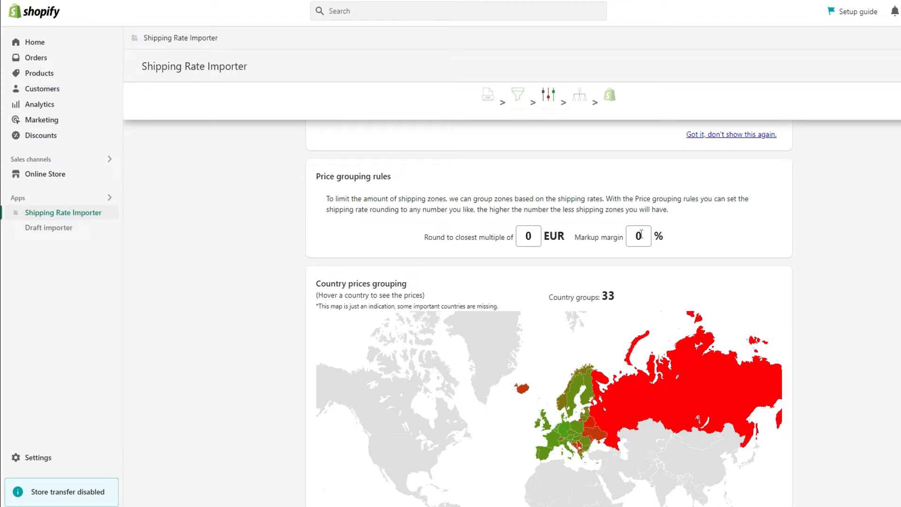
# Compare Belgium's rates on the country prices map with the DHLForYou rows of the demo-data spreadsheet in Excel
pyautogui.scroll(-1, 641, 235)
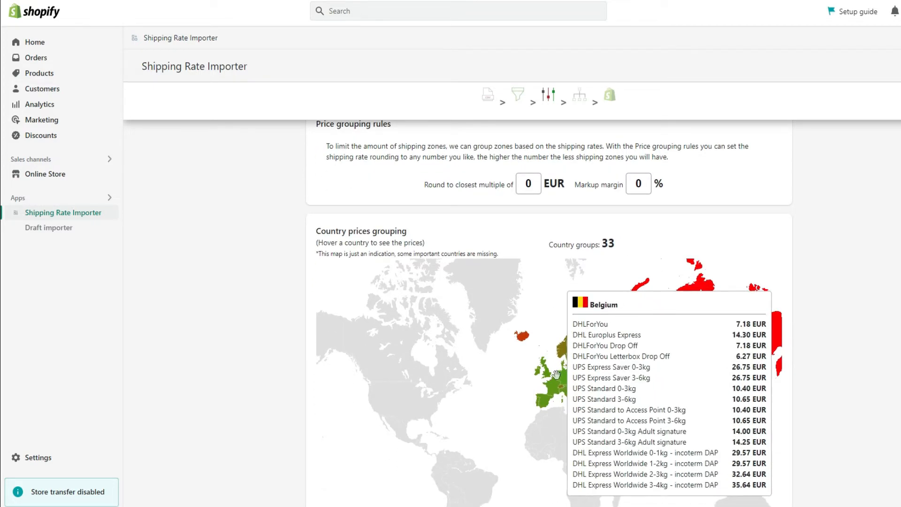
pyautogui.moveTo(557, 372)
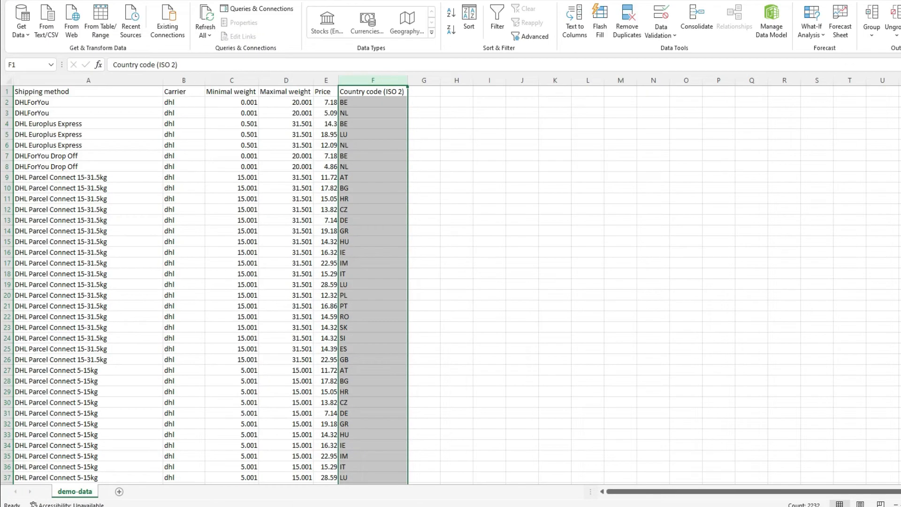
pyautogui.click(457, 273)
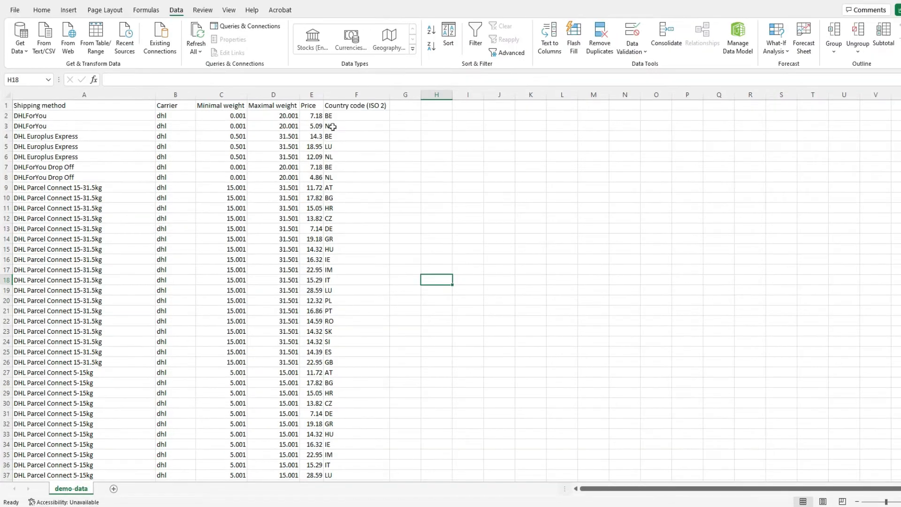
pyautogui.click(351, 113)
pyautogui.moveTo(328, 126); pyautogui.dragTo(130, 126)
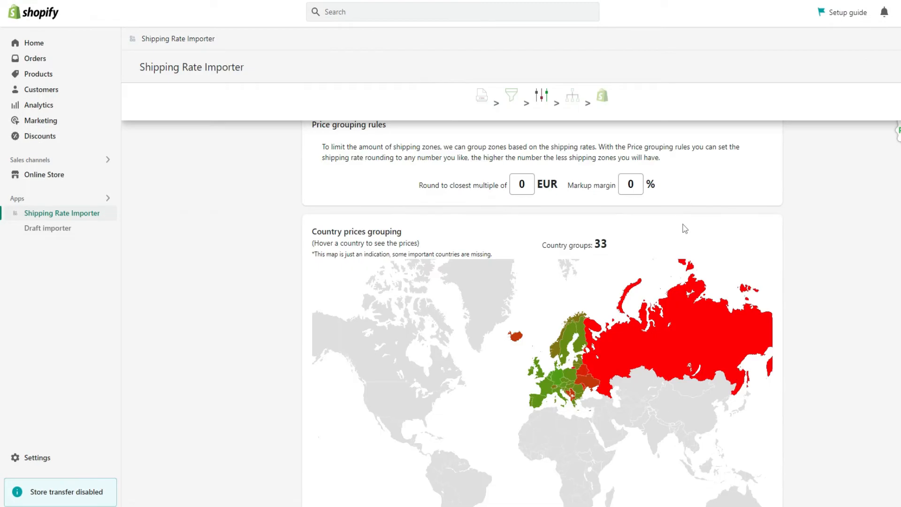
# Back in Shipping Rate Importer, set rounding to the closest multiple of 1 EUR, save it, and check the rates on the map
pyautogui.click(533, 184)
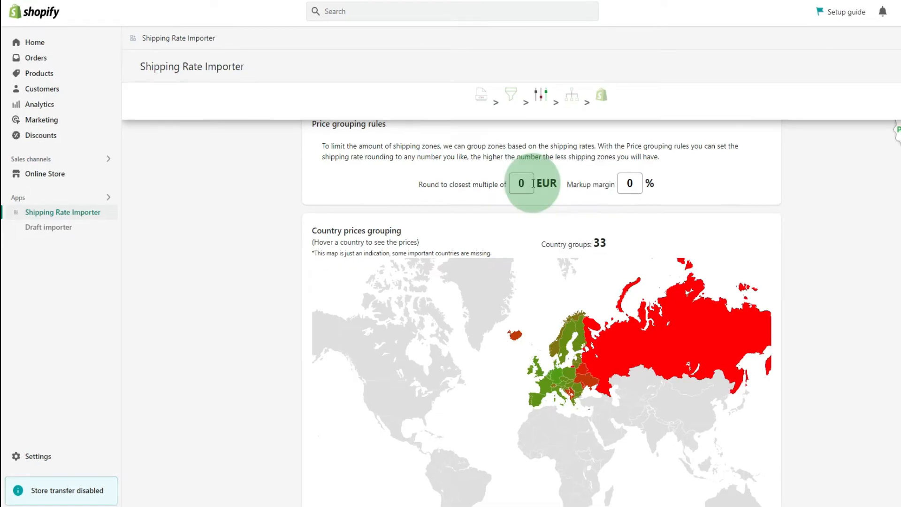
pyautogui.moveTo(533, 184); pyautogui.dragTo(515, 183)
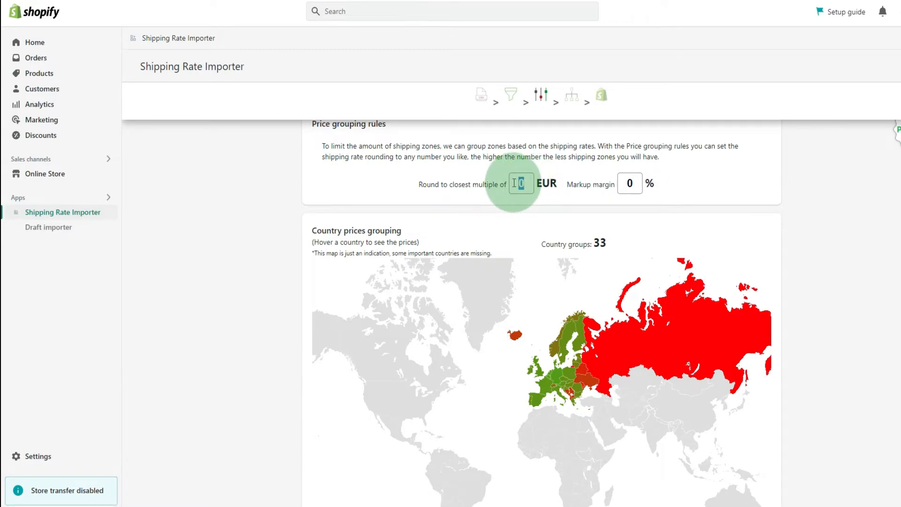
pyautogui.press('BackSpace')
pyautogui.click(654, 185)
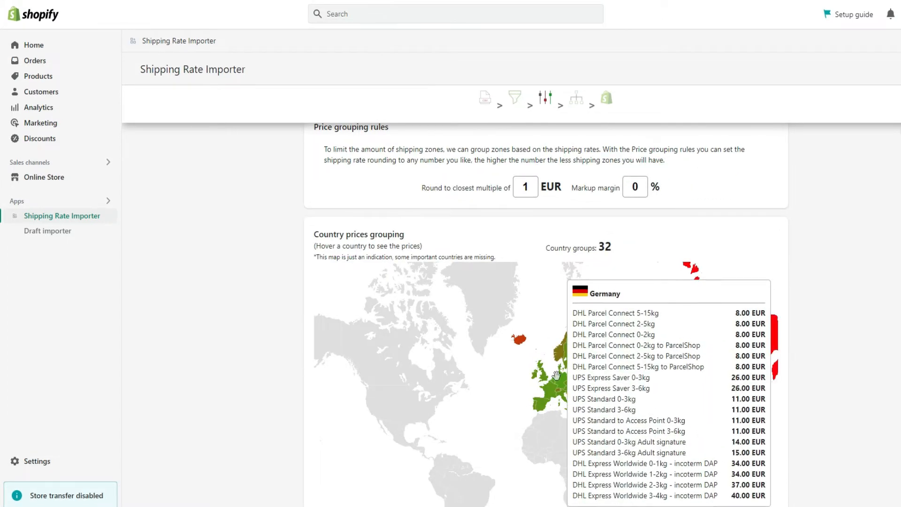
pyautogui.moveTo(552, 375)
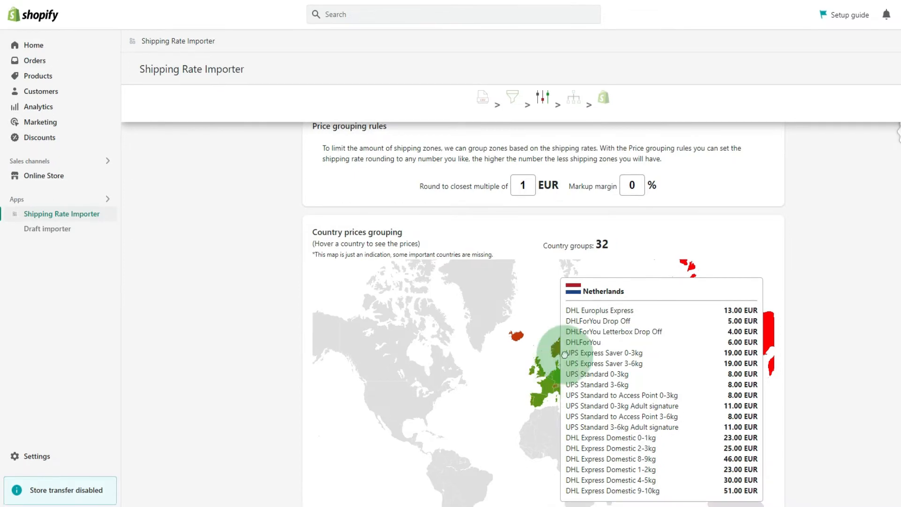
# Set the markup margin to 10 % and save the price grouping rules
pyautogui.click(638, 186)
pyautogui.moveTo(638, 184); pyautogui.dragTo(616, 184)
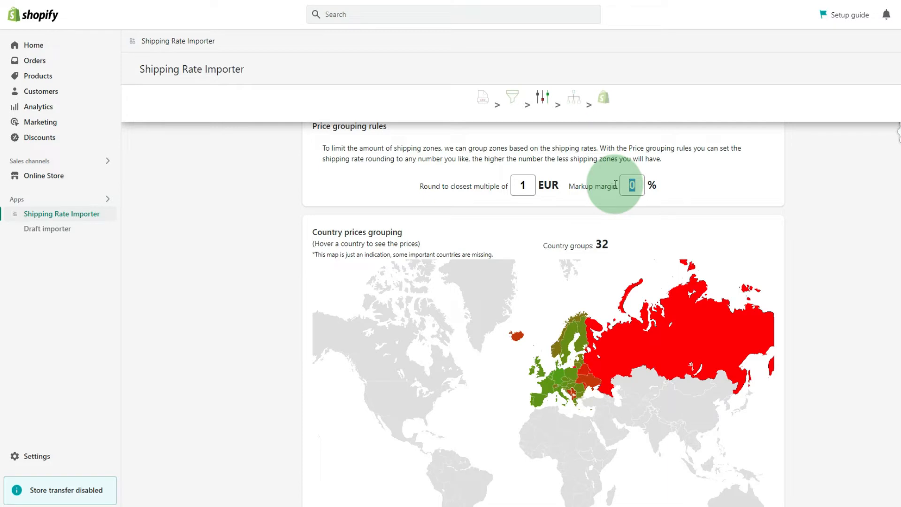
pyautogui.write('10')
pyautogui.click(646, 185)
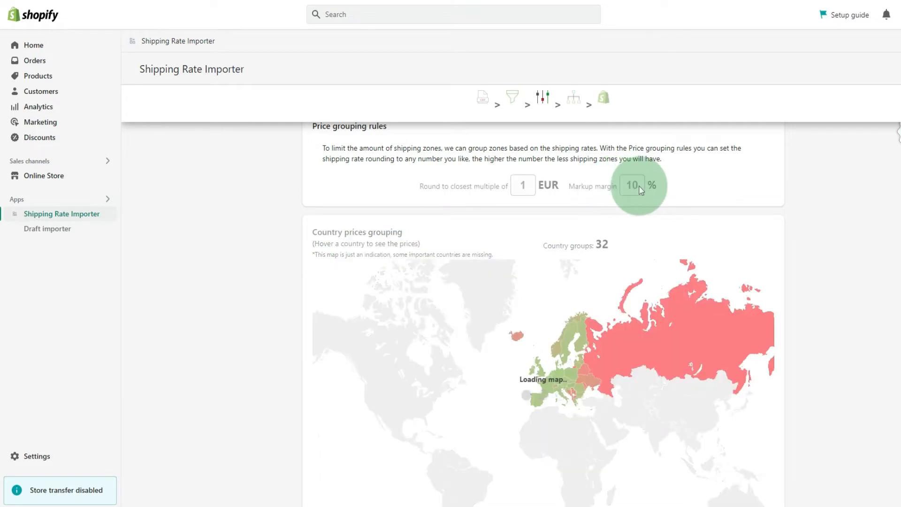
# Examine the adjusted rates for Russia, Sweden and France on the country prices map and review the price grouping rules
pyautogui.moveTo(550, 374)
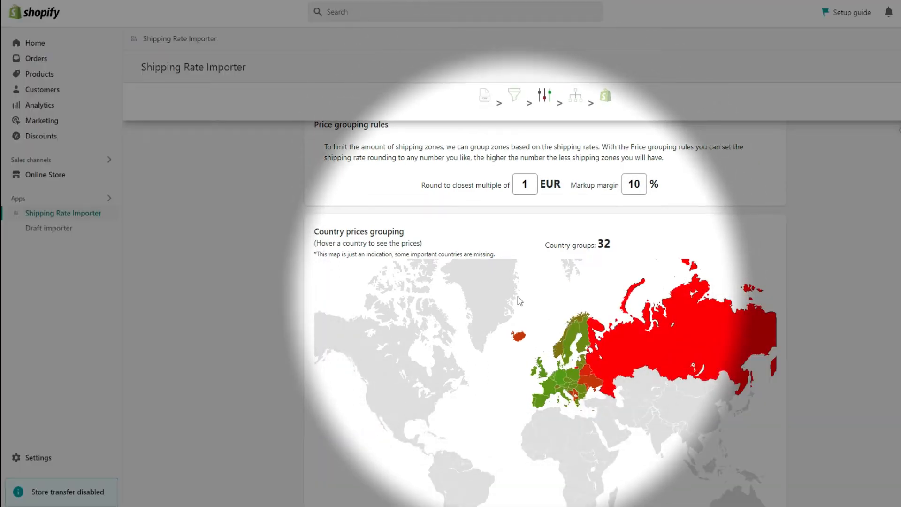
pyautogui.scroll(-2, 518, 300)
pyautogui.scroll(3, 518, 299)
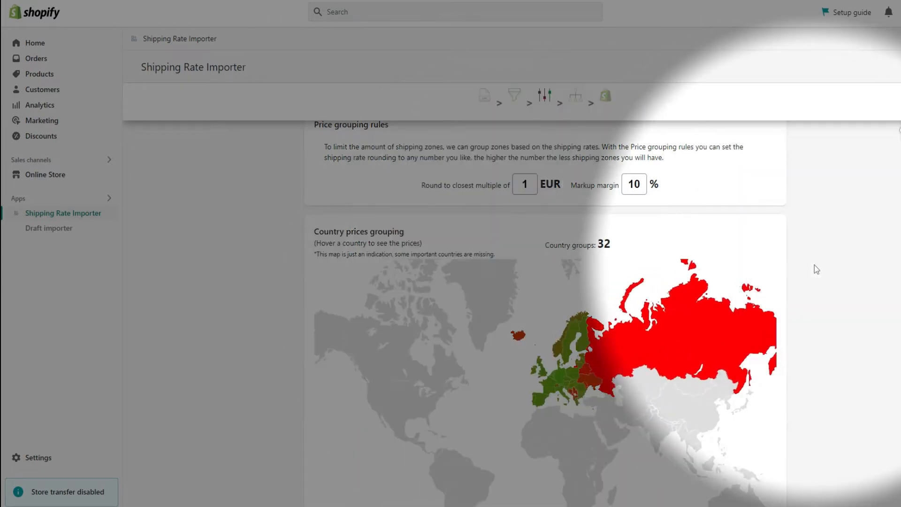
pyautogui.scroll(-2, 845, 278)
pyautogui.moveTo(677, 225)
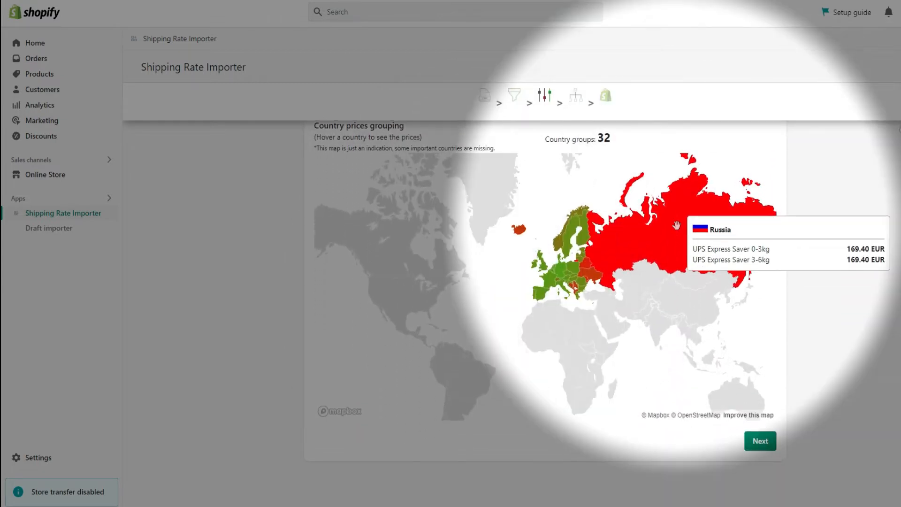
pyautogui.moveTo(586, 226)
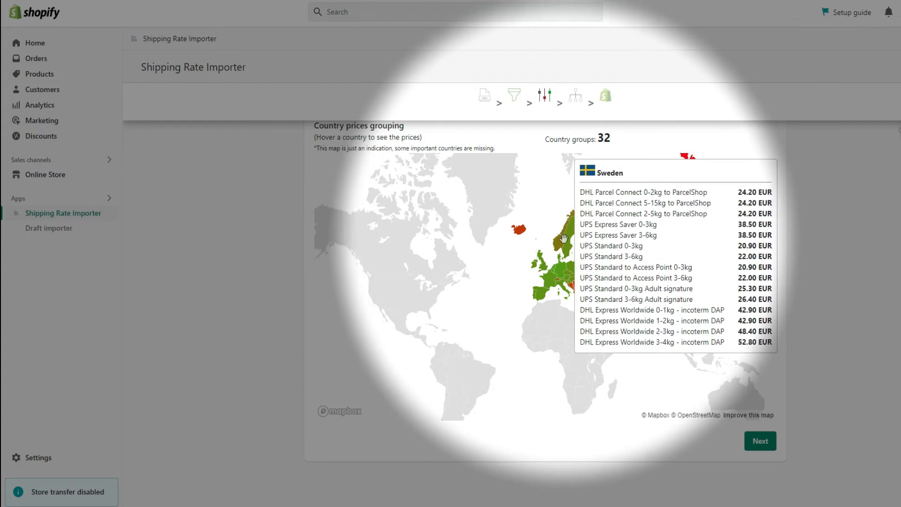
pyautogui.moveTo(560, 274)
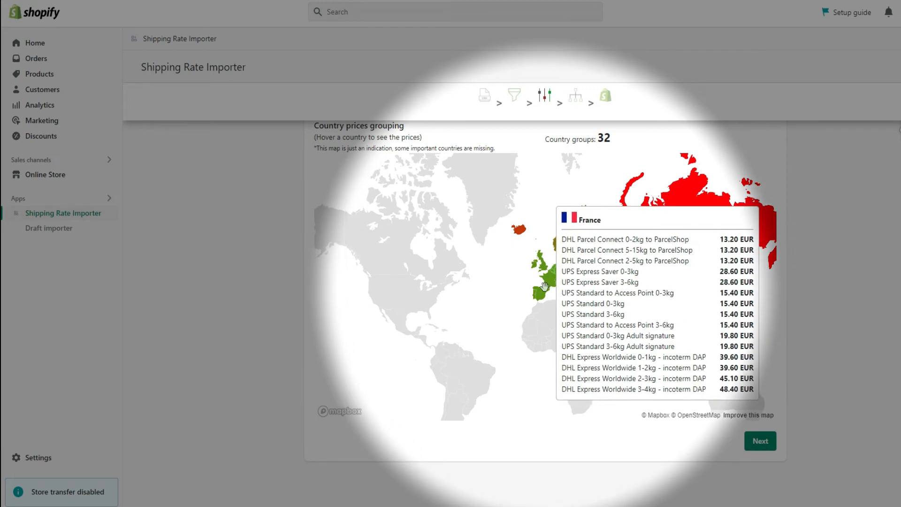
pyautogui.moveTo(539, 294)
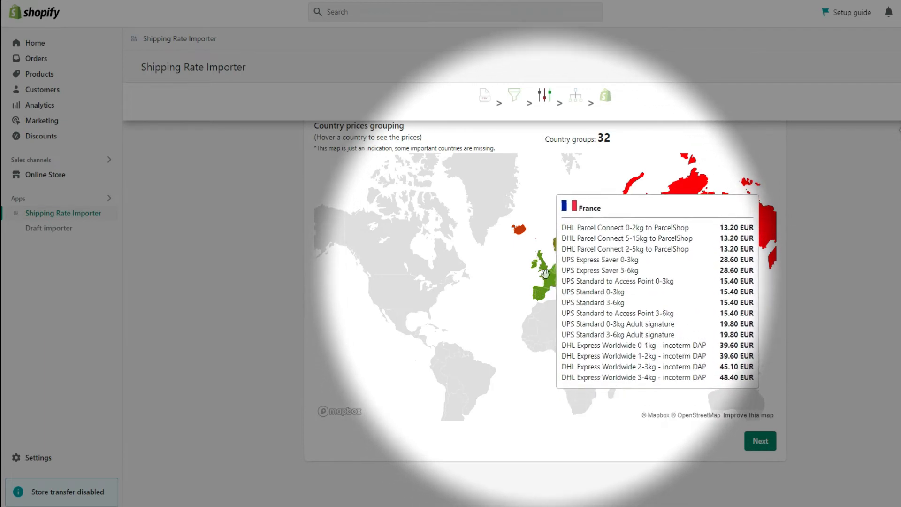
pyautogui.scroll(4, 586, 264)
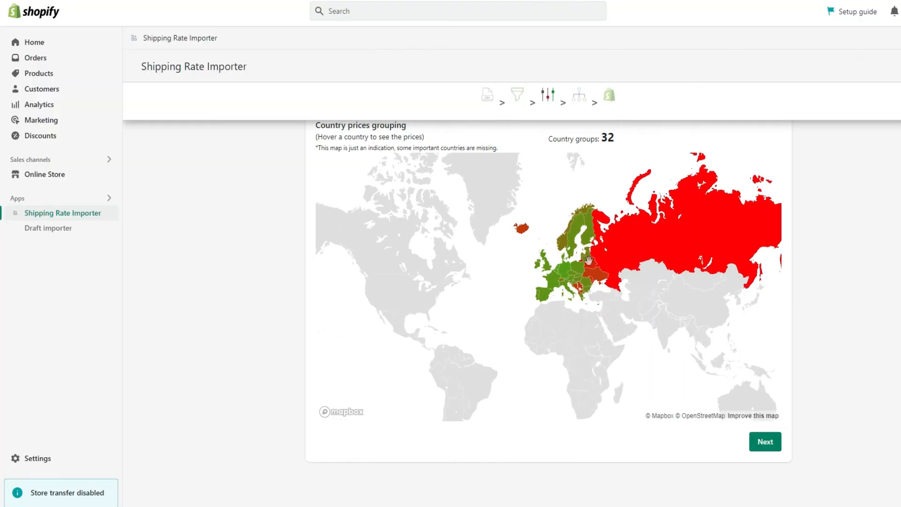
pyautogui.moveTo(761, 260)
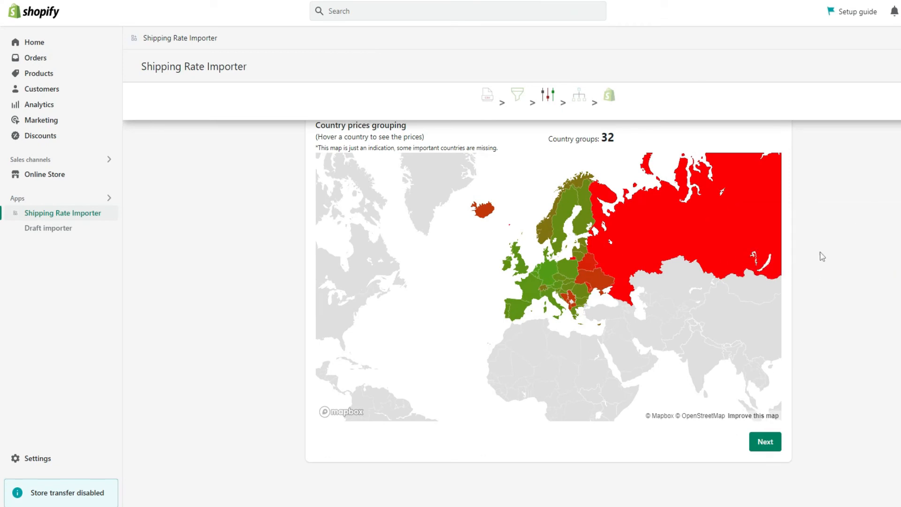
pyautogui.scroll(5, 821, 255)
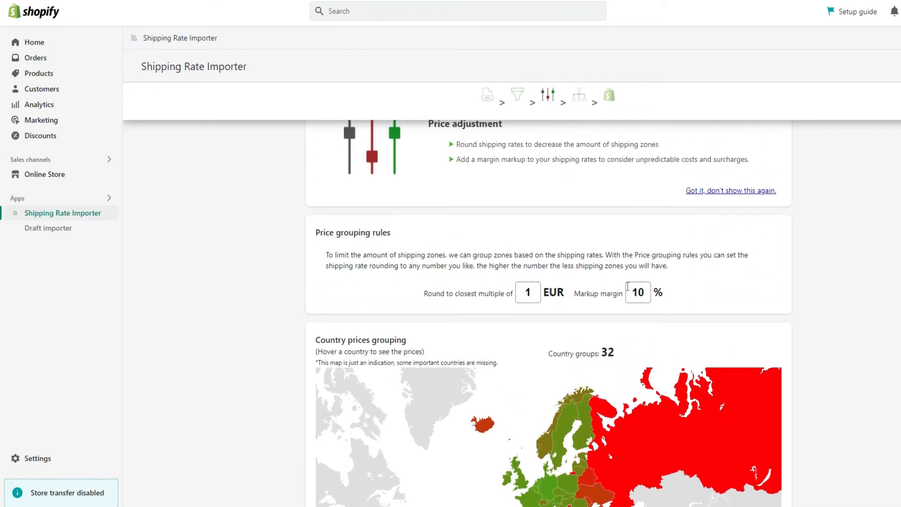
pyautogui.scroll(3, 704, 293)
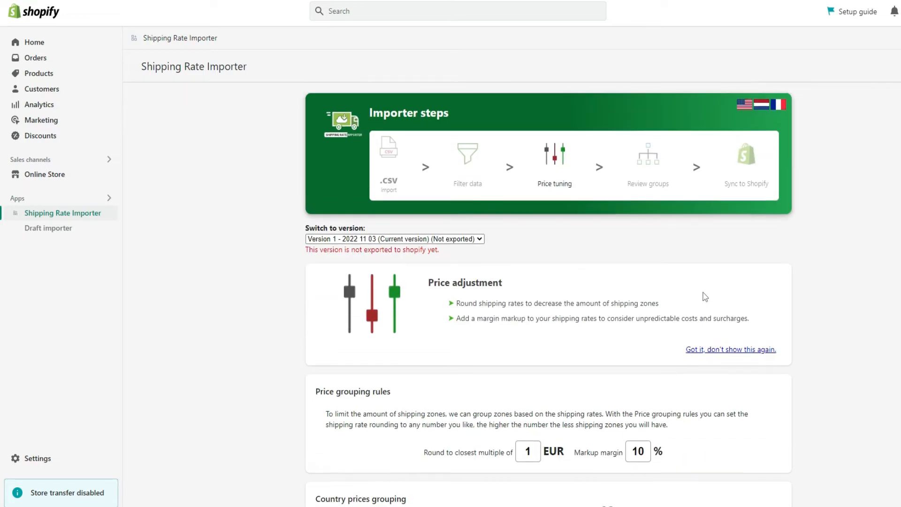
# Go to the group review stage and look over the shipping zone groups down to the rates of Group #1
pyautogui.click(650, 159)
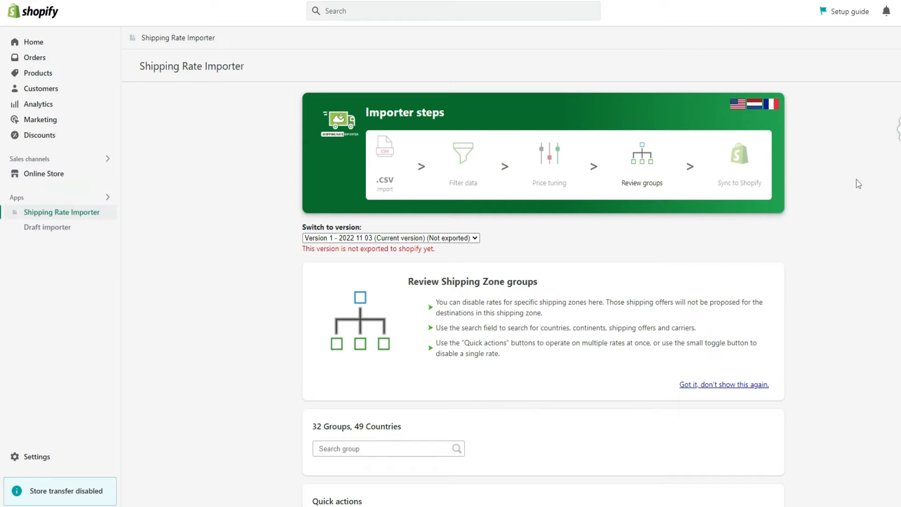
pyautogui.scroll(-2, 858, 183)
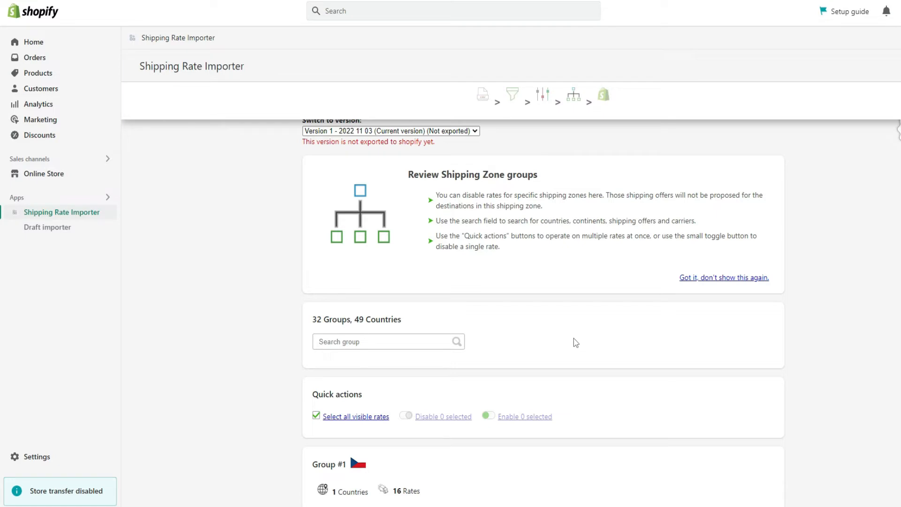
pyautogui.scroll(-2, 573, 339)
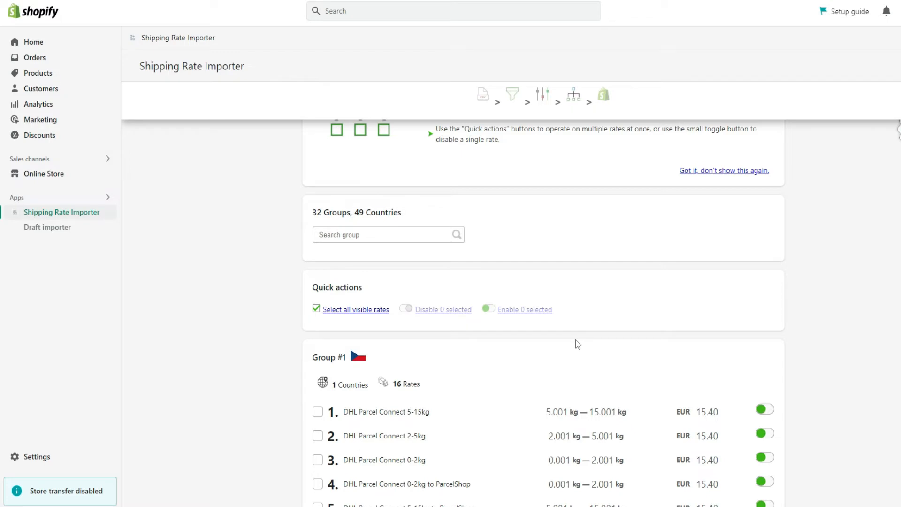
pyautogui.scroll(-1, 812, 281)
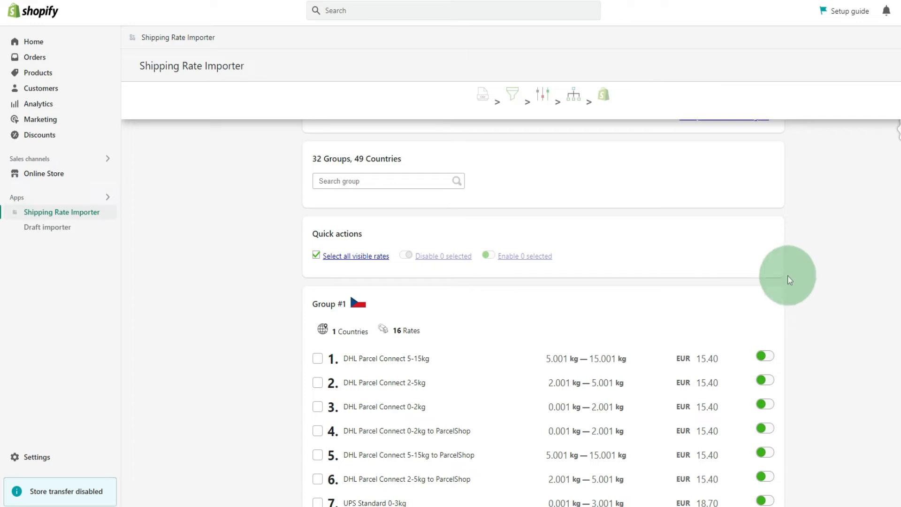
# Try selecting all visible rates and clear the selection
pyautogui.click(378, 257)
pyautogui.click(380, 257)
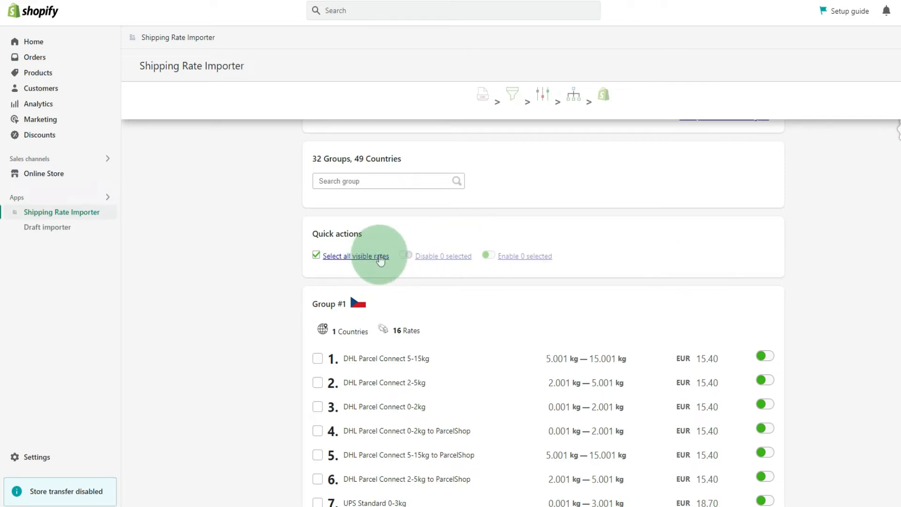
pyautogui.click(380, 258)
pyautogui.click(381, 258)
# Select the DHL Parcel Connect 5-15kg and 2-5kg rates in Group #1, try disabling them, and enable both again
pyautogui.click(317, 358)
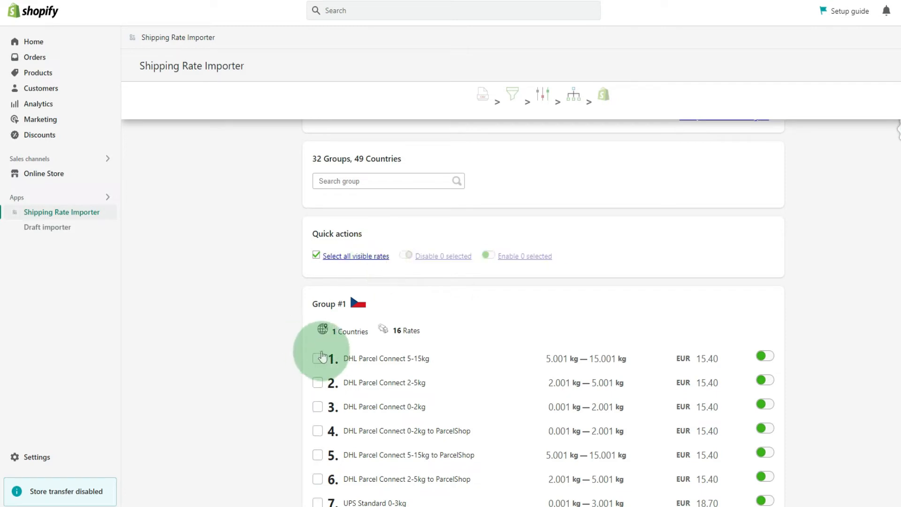
pyautogui.click(318, 383)
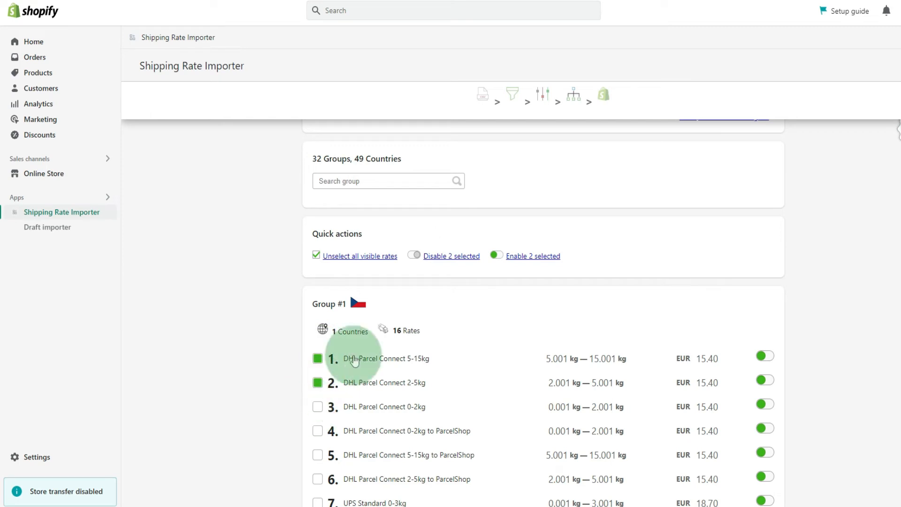
pyautogui.click(533, 257)
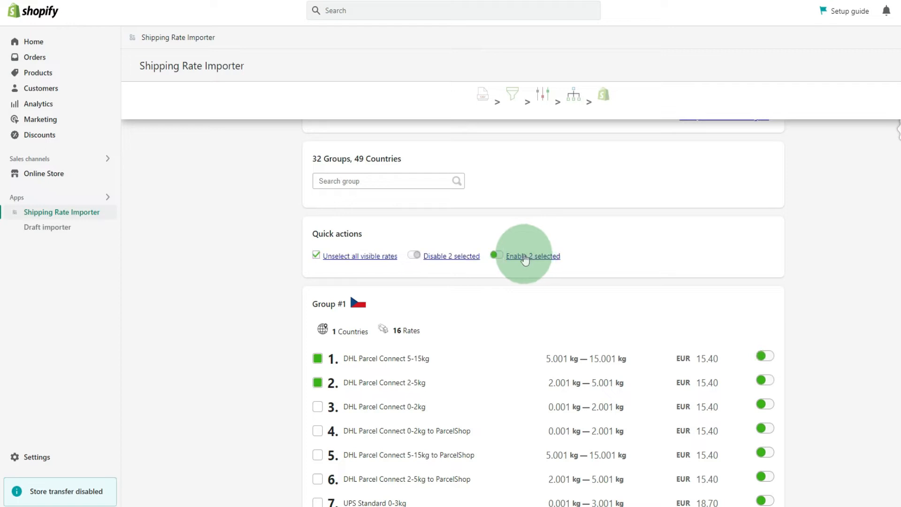
pyautogui.click(450, 257)
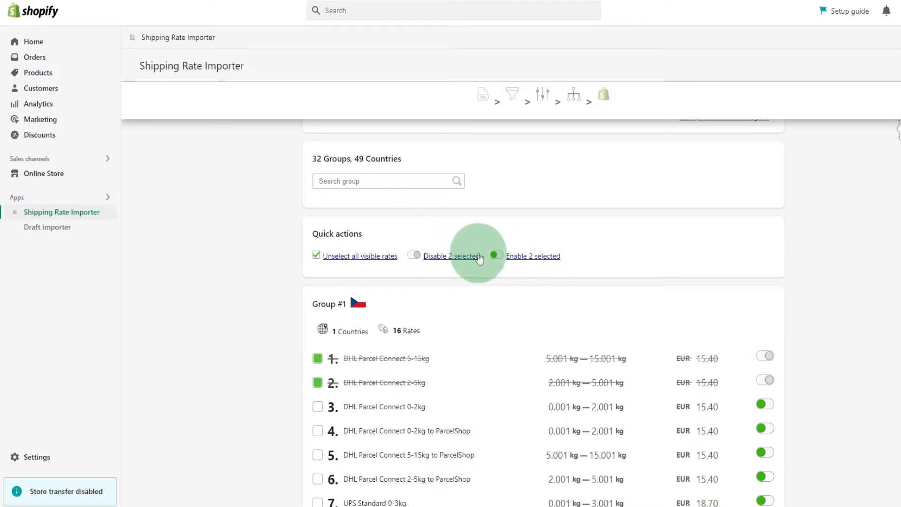
pyautogui.click(521, 258)
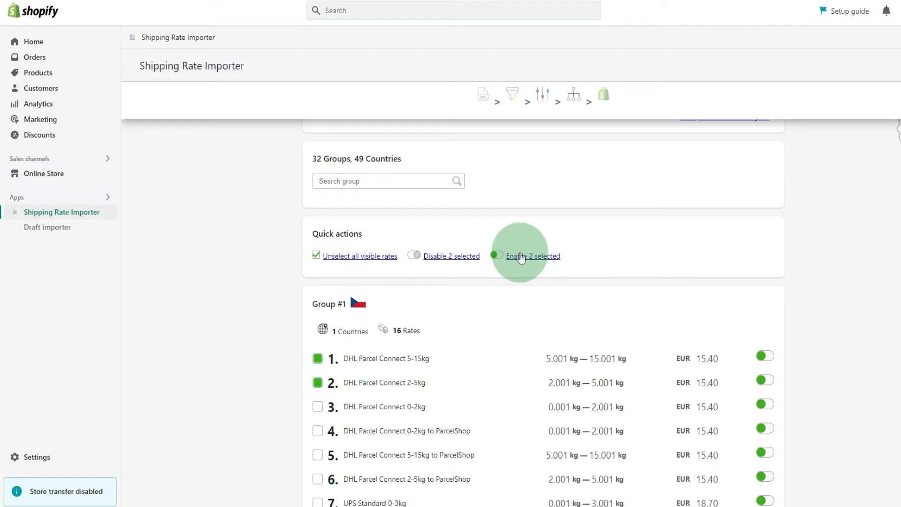
# Select all visible rates in the shipping zone groups and go to the Sync to Shopify stage
pyautogui.click(353, 259)
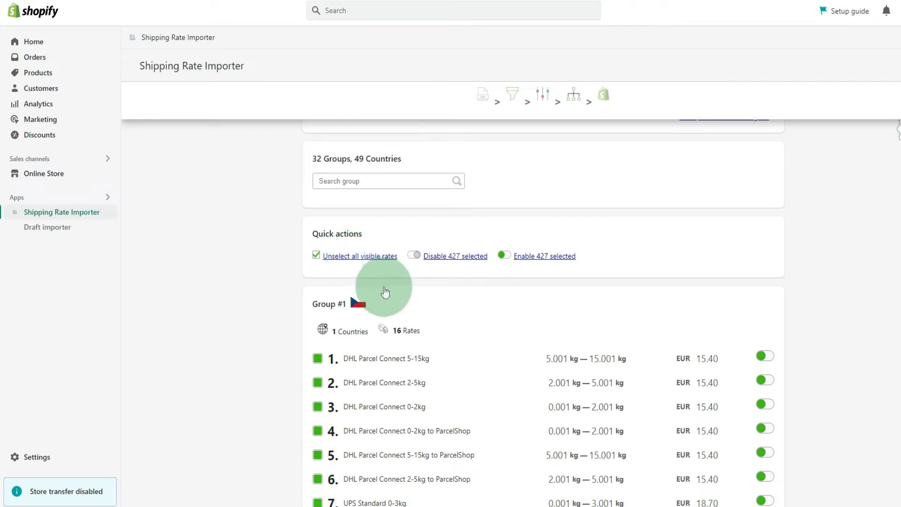
pyautogui.scroll(6, 479, 339)
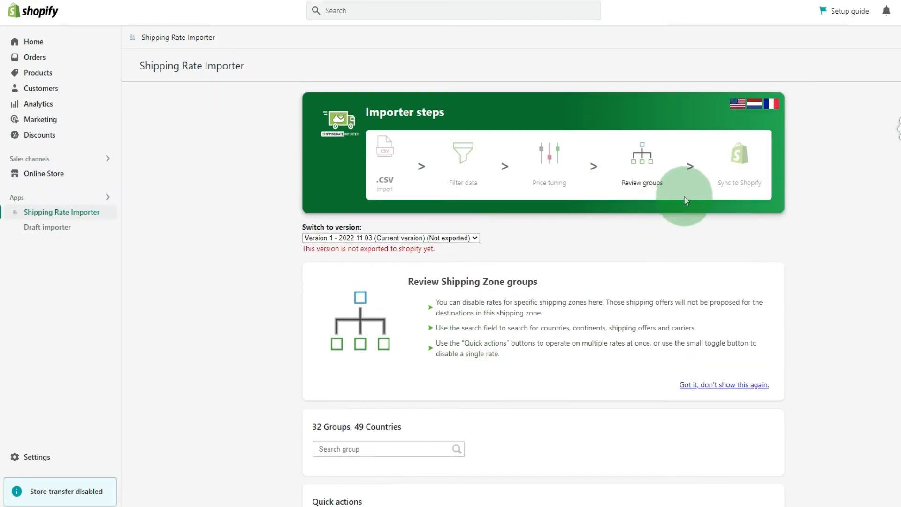
pyautogui.click(742, 167)
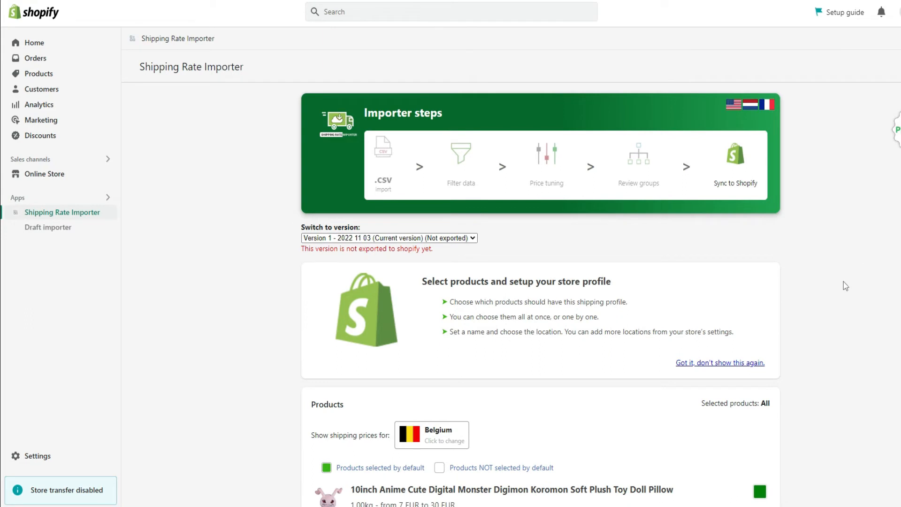
# Try excluding the 10inch Digimon Koromon plush pillow from the selected products and include it again
pyautogui.scroll(-1, 844, 281)
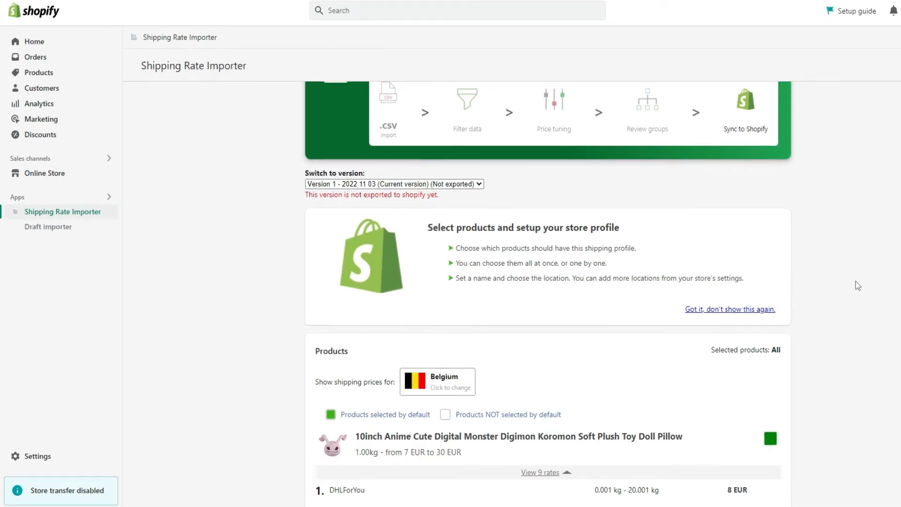
pyautogui.scroll(-2, 855, 281)
pyautogui.click(428, 283)
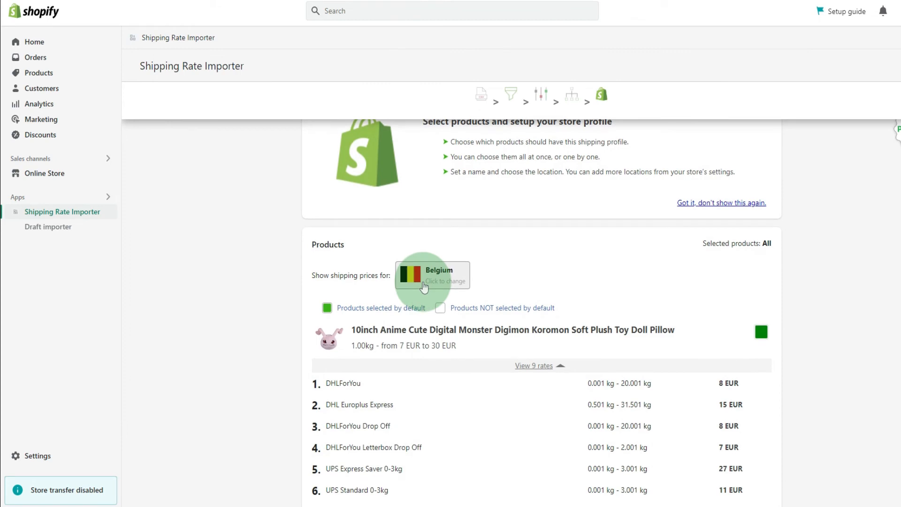
pyautogui.click(397, 312)
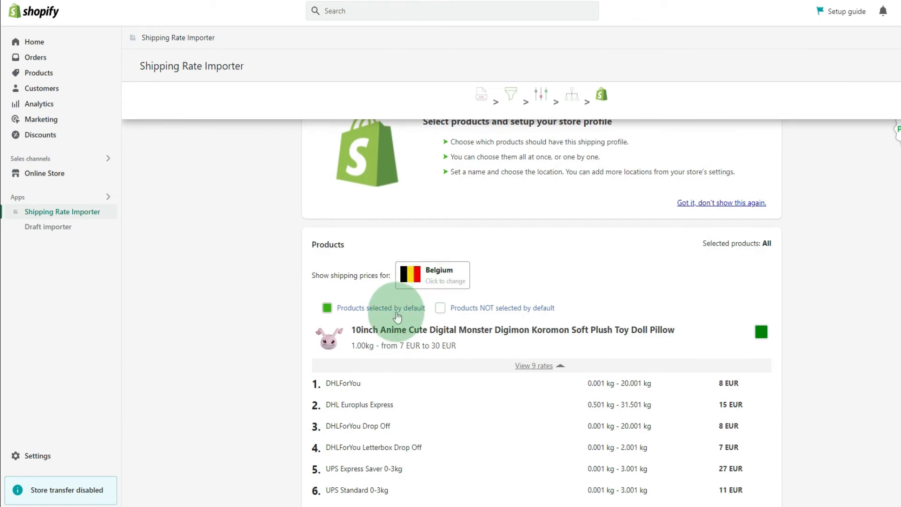
pyautogui.click(460, 307)
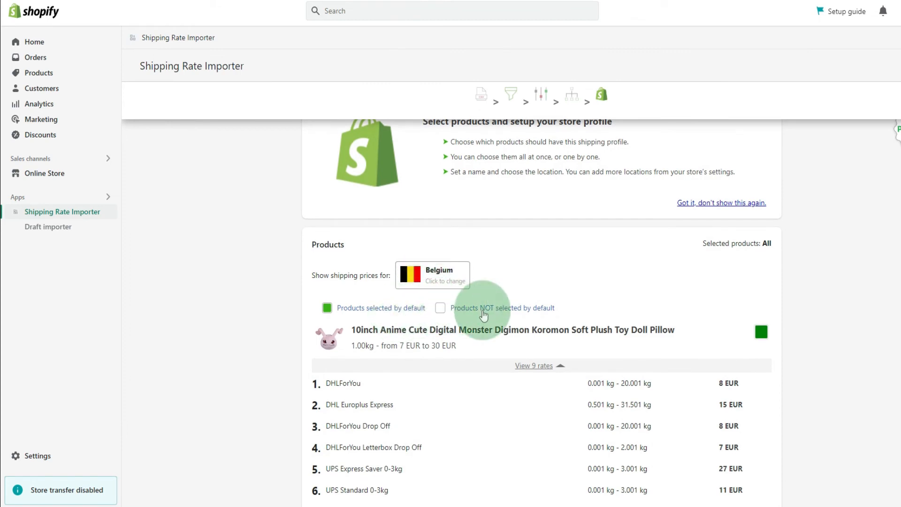
pyautogui.scroll(-2, 723, 296)
pyautogui.click(765, 229)
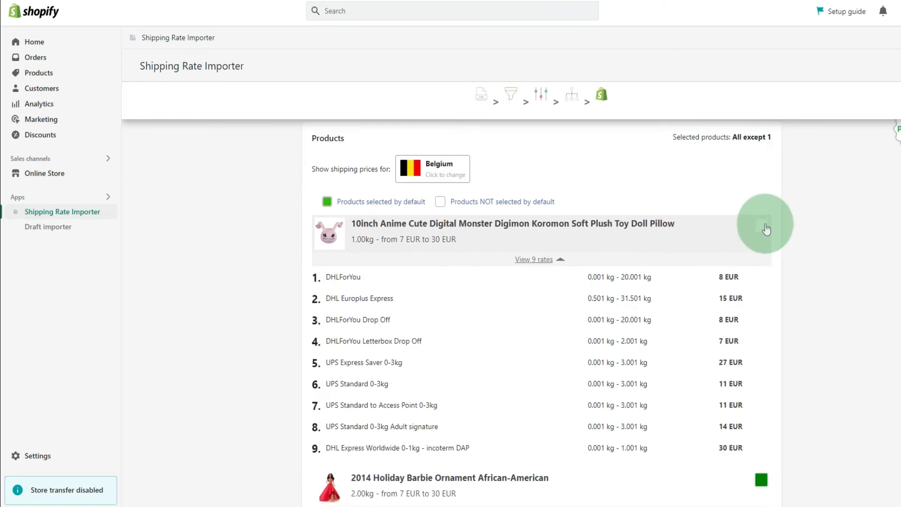
pyautogui.click(766, 229)
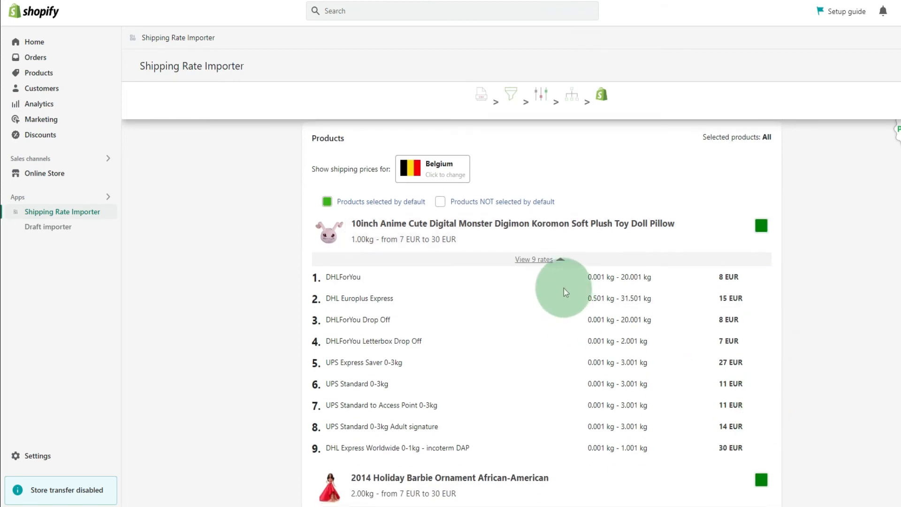
# Collapse and reopen the plush pillow's Belgium rates and look through the product list down to the shipping profile settings
pyautogui.click(556, 261)
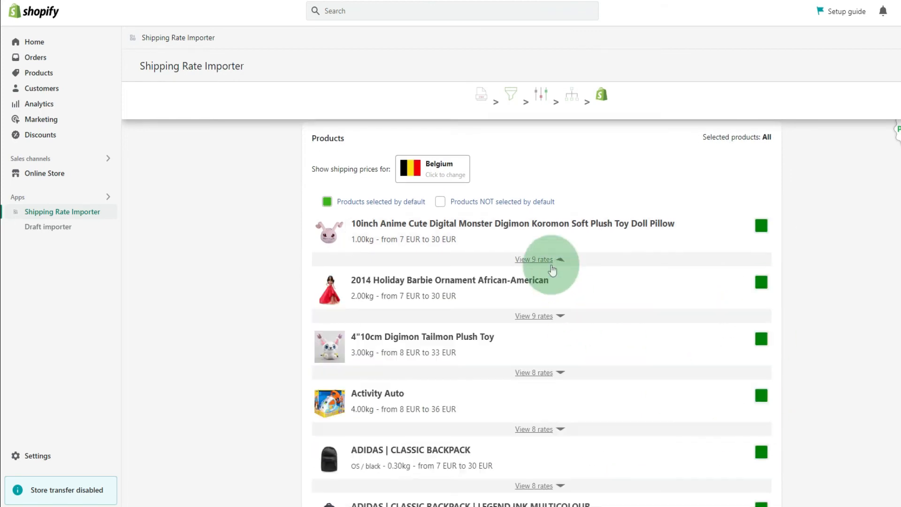
pyautogui.click(551, 263)
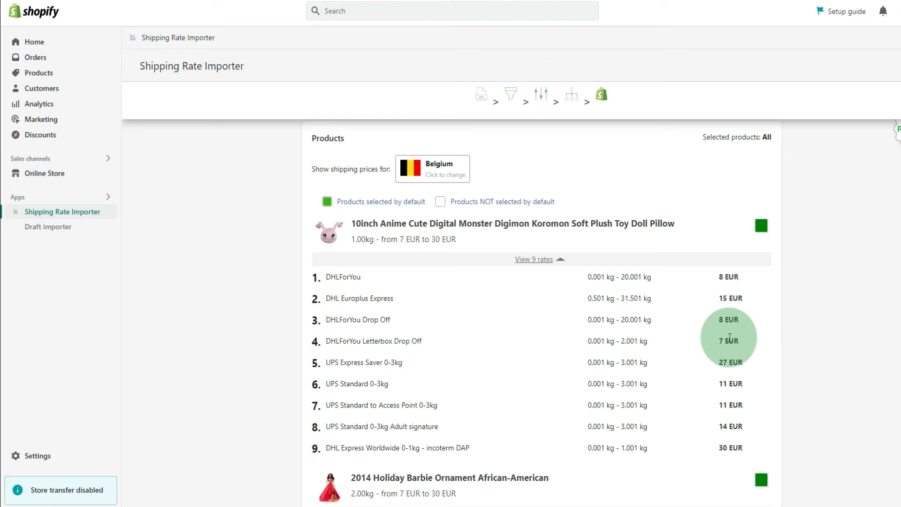
pyautogui.scroll(-10, 541, 313)
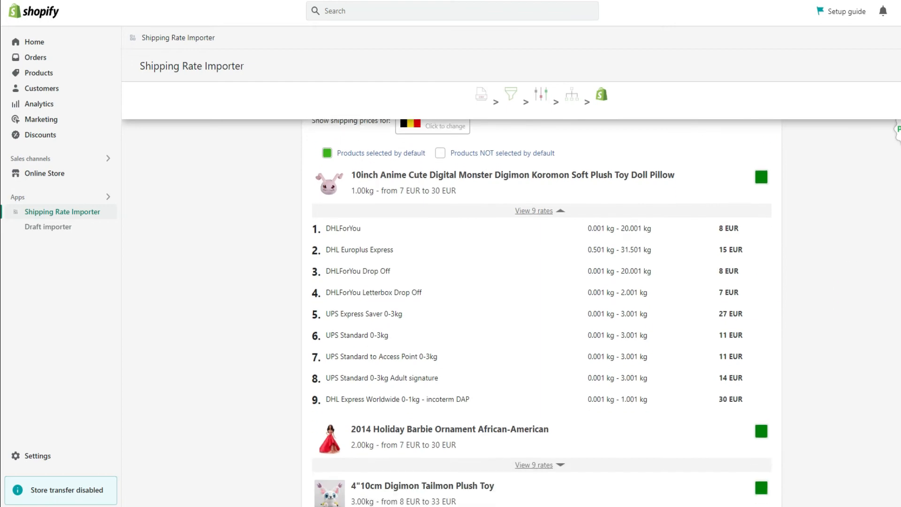
pyautogui.scroll(-3, 841, 338)
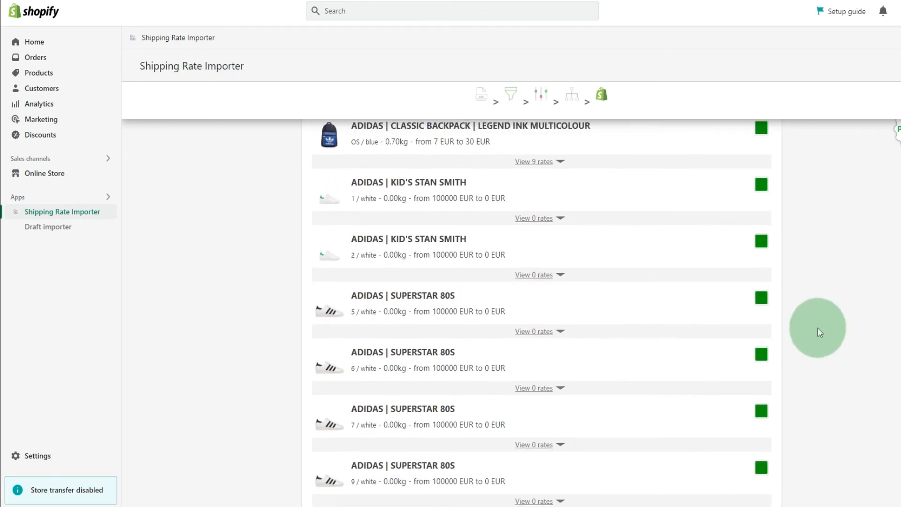
pyautogui.scroll(-10, 792, 316)
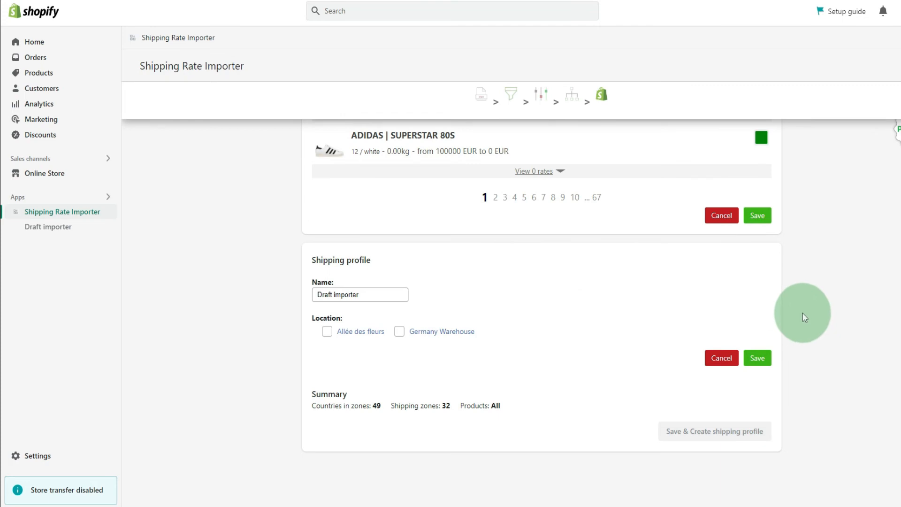
# Save the product selection and name the shipping profile "Shipping Profile Normal Products"
pyautogui.click(767, 218)
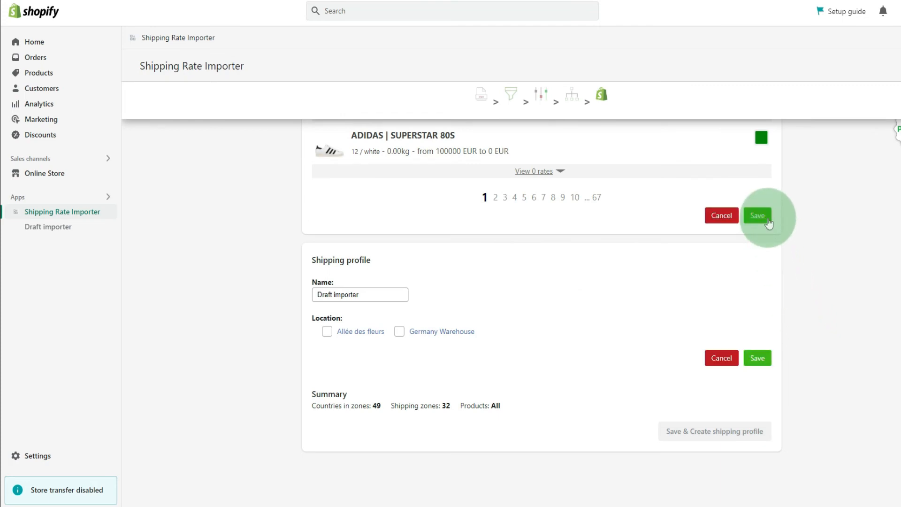
pyautogui.click(379, 297)
pyautogui.moveTo(378, 296); pyautogui.dragTo(303, 296)
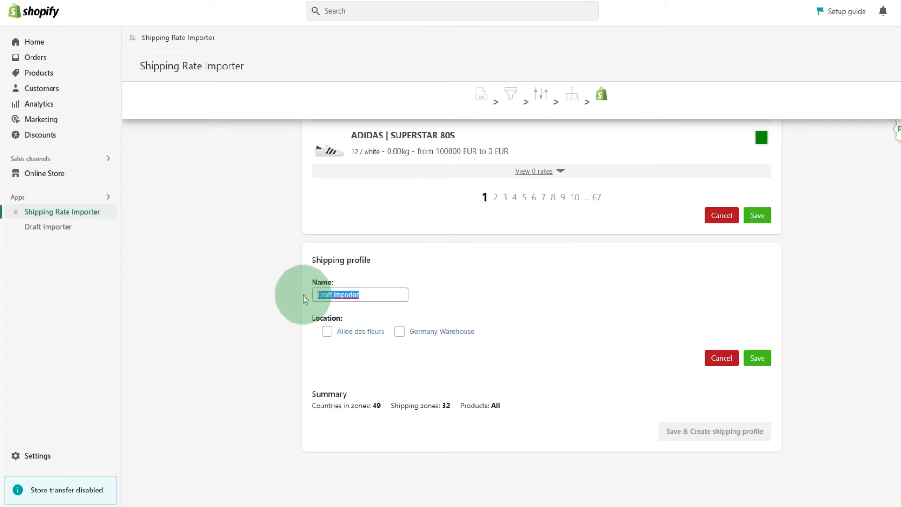
pyautogui.write('Shipping Profile Normal Produ')
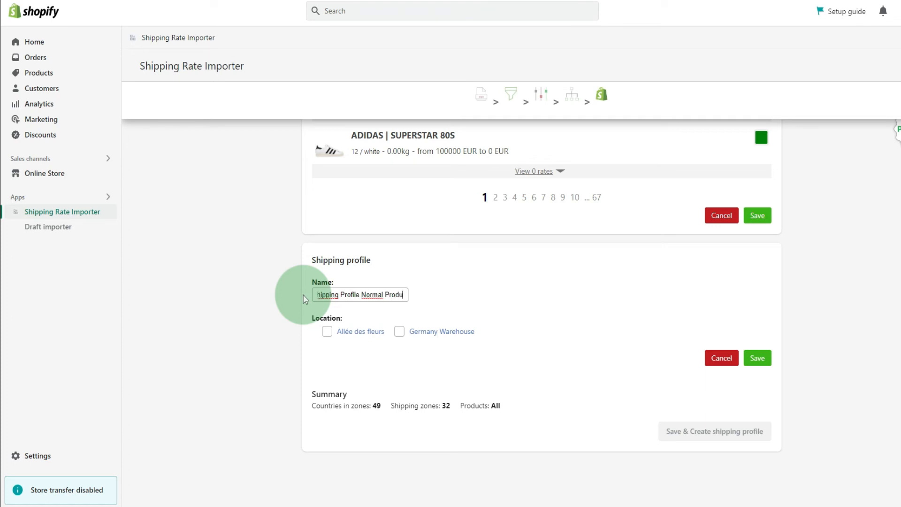
pyautogui.write('cts')
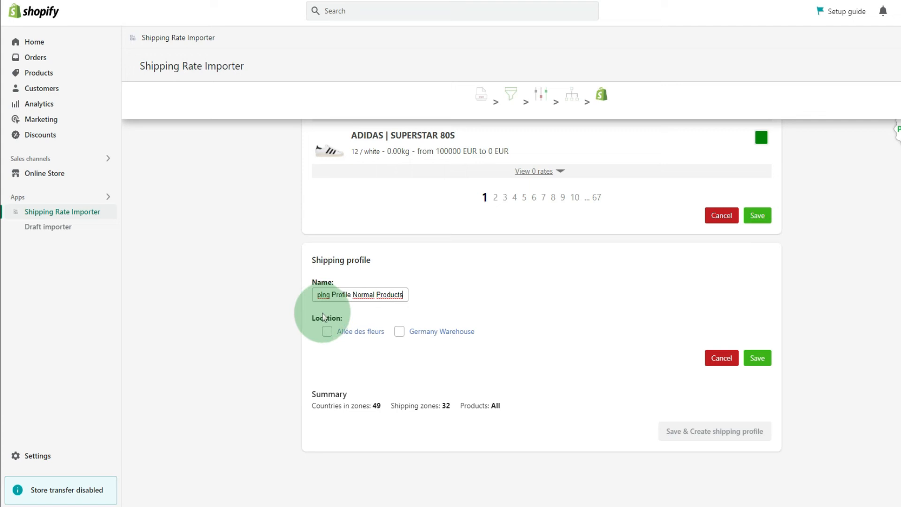
# Assign only the Germany Warehouse location to the profile, then save and create the shipping profile
pyautogui.click(327, 331)
pyautogui.click(400, 332)
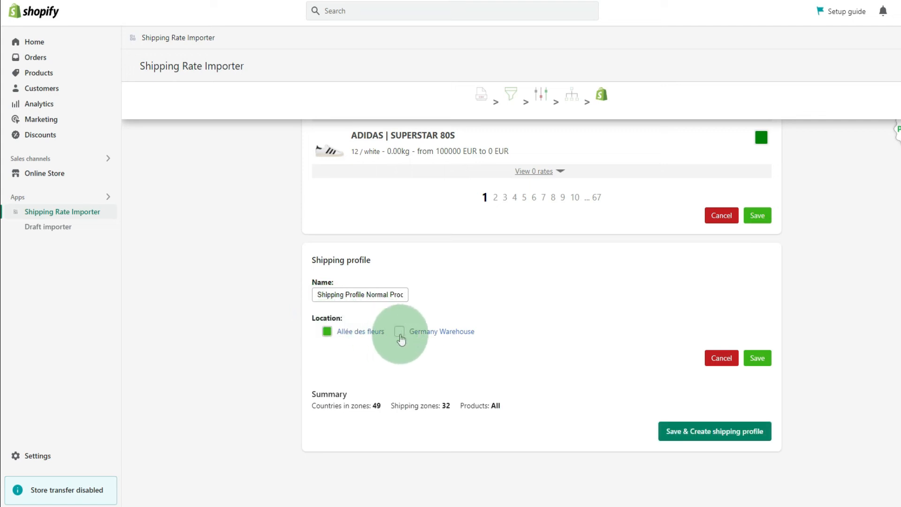
pyautogui.click(328, 332)
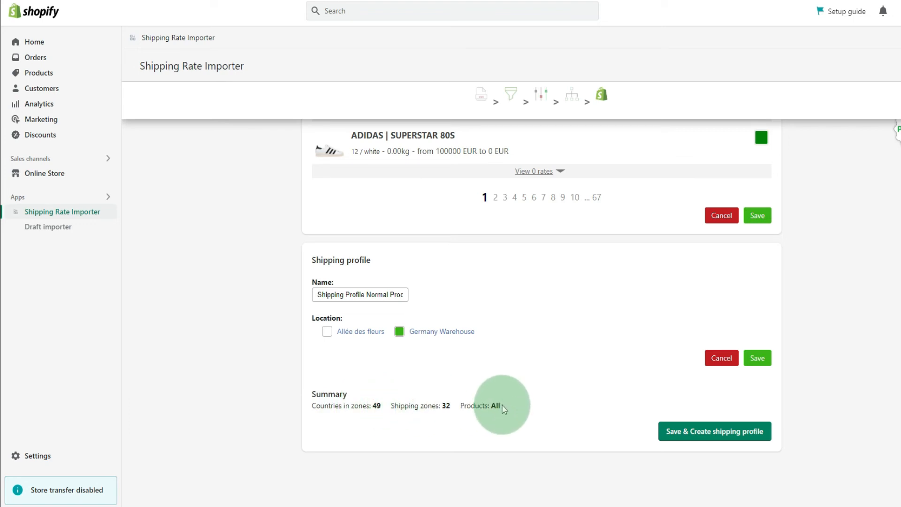
pyautogui.click(703, 434)
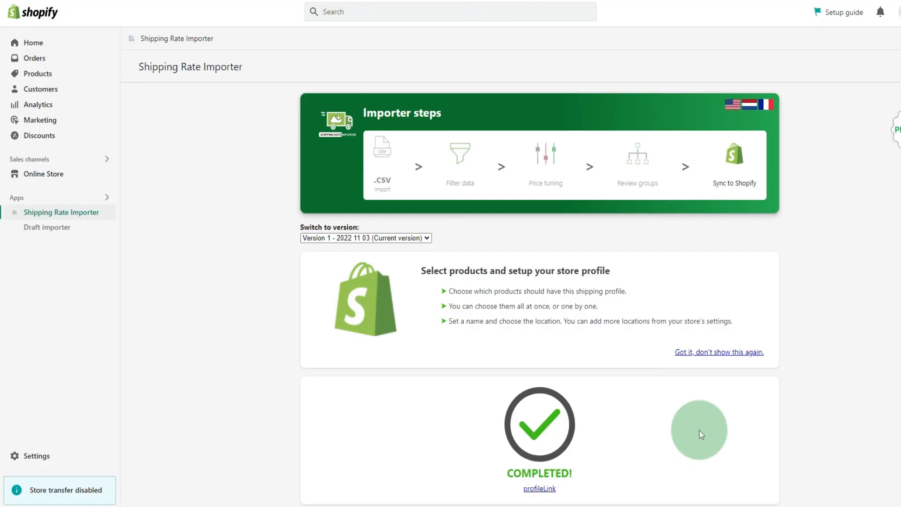
# Open the created profile in the Shopify settings and examine its products, shipping origin and zone group rates
pyautogui.scroll(-2, 701, 434)
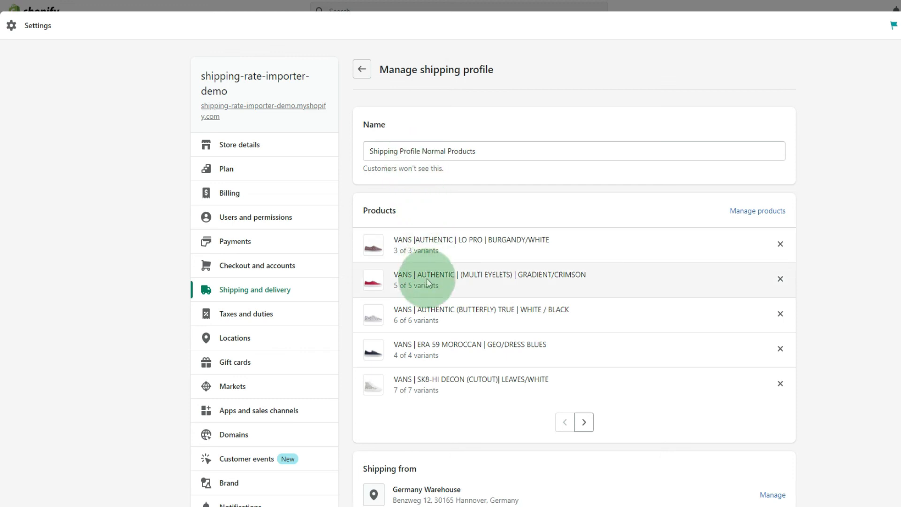
pyautogui.scroll(-5, 889, 298)
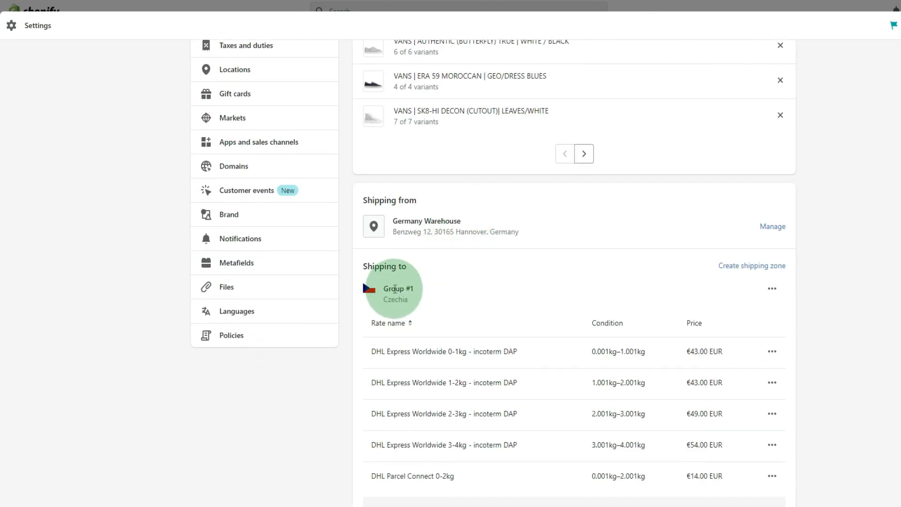
pyautogui.scroll(-5, 397, 290)
pyautogui.scroll(-2, 398, 290)
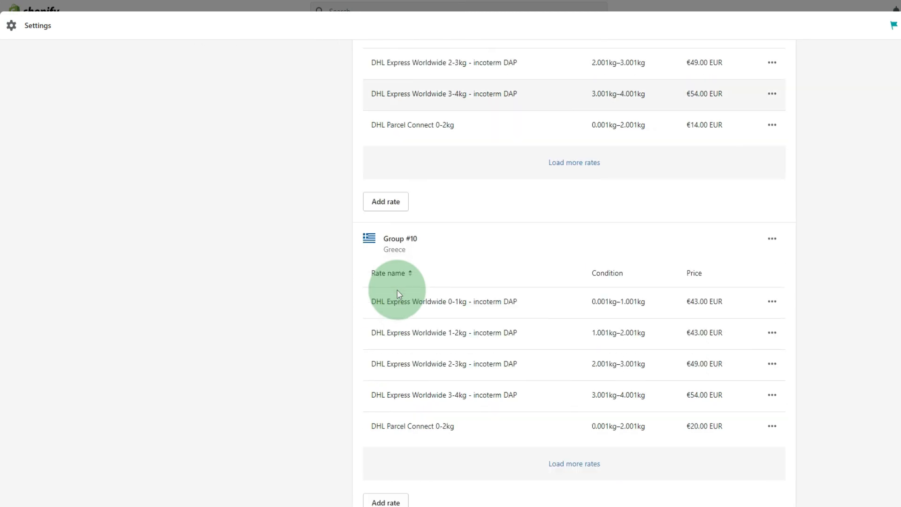
pyautogui.scroll(-3, 397, 290)
pyautogui.scroll(-5, 397, 290)
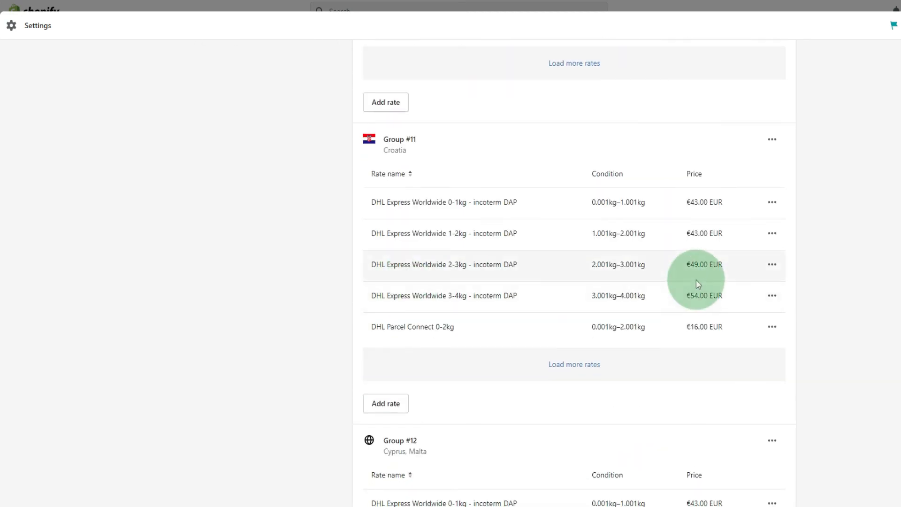
pyautogui.scroll(-20, 574, 277)
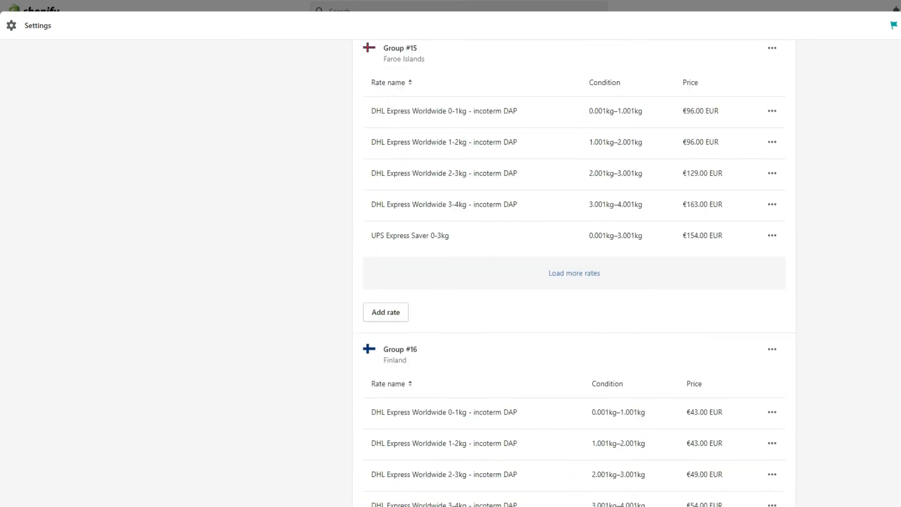
pyautogui.scroll(-9, 574, 277)
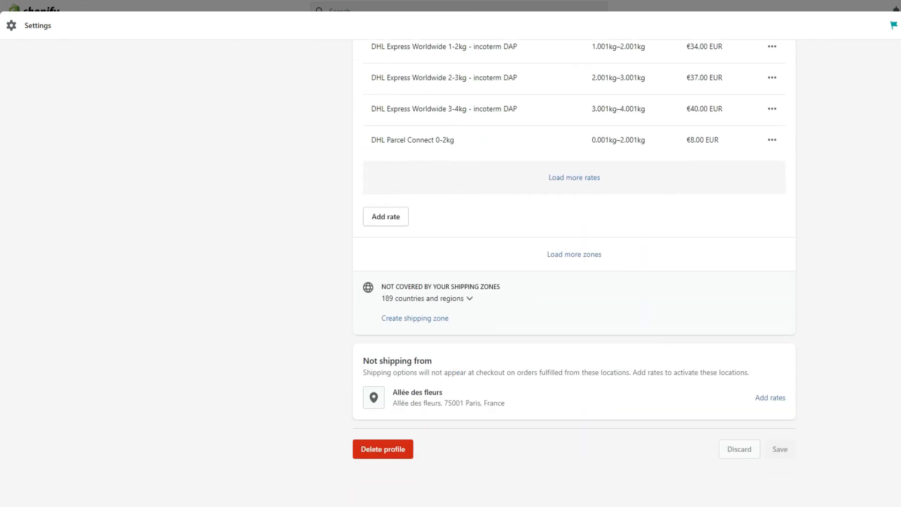
# Load more shipping zones in the profile and look through the group rates to the end of the page
pyautogui.click(603, 264)
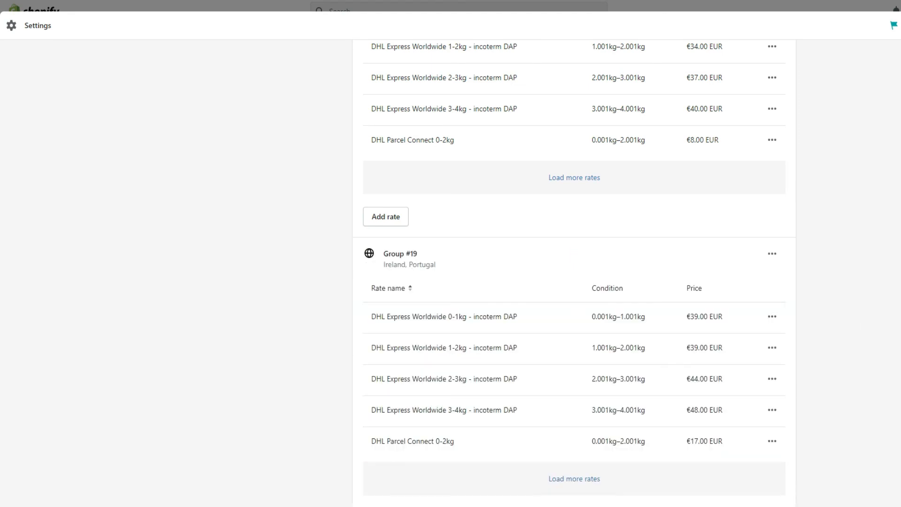
pyautogui.scroll(20, 574, 272)
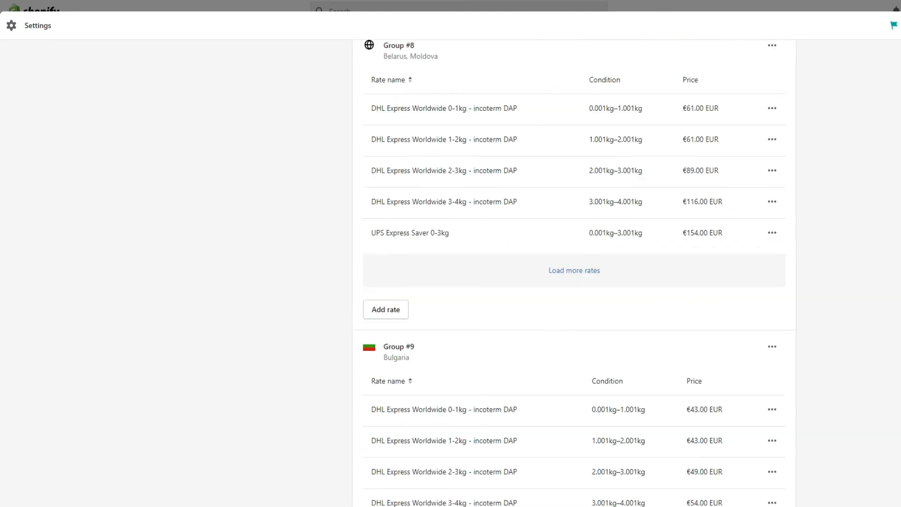
pyautogui.scroll(-8, 575, 272)
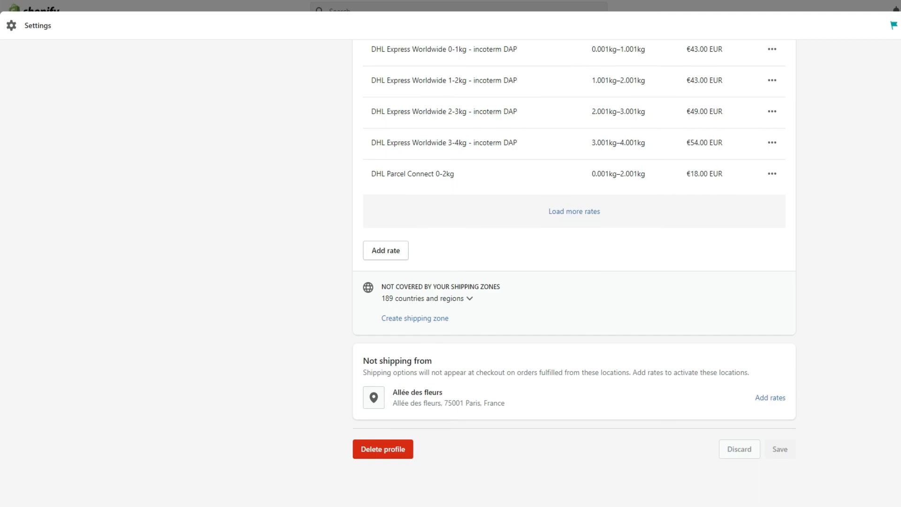